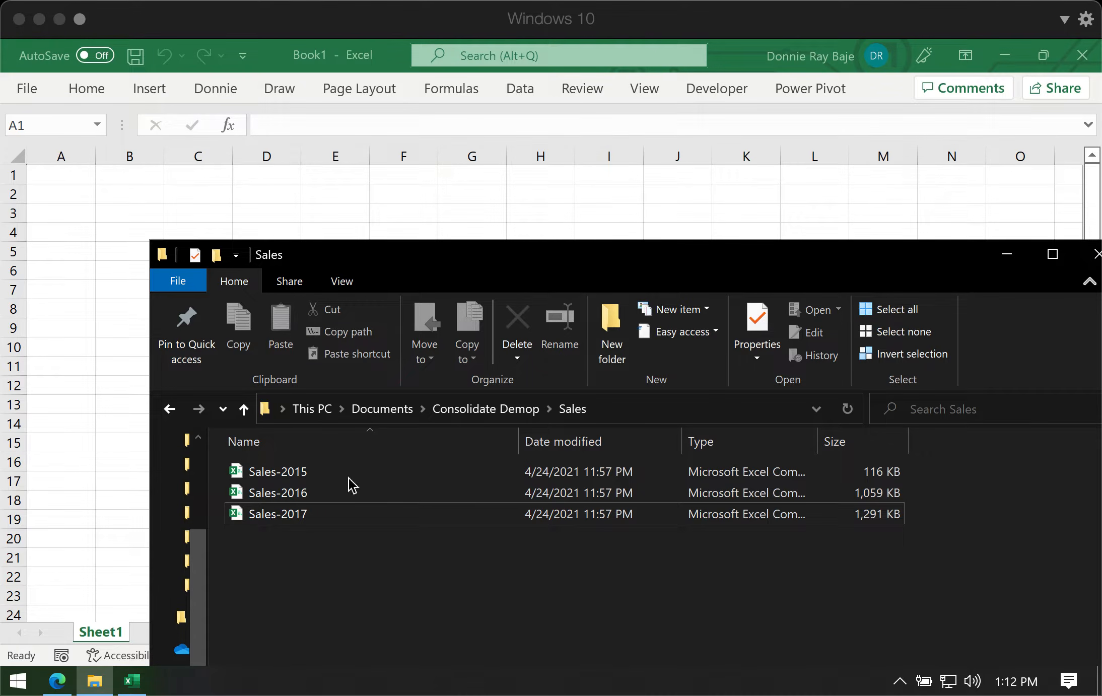
Start a data import from a folder in the blank workbook
left_click(349, 474)
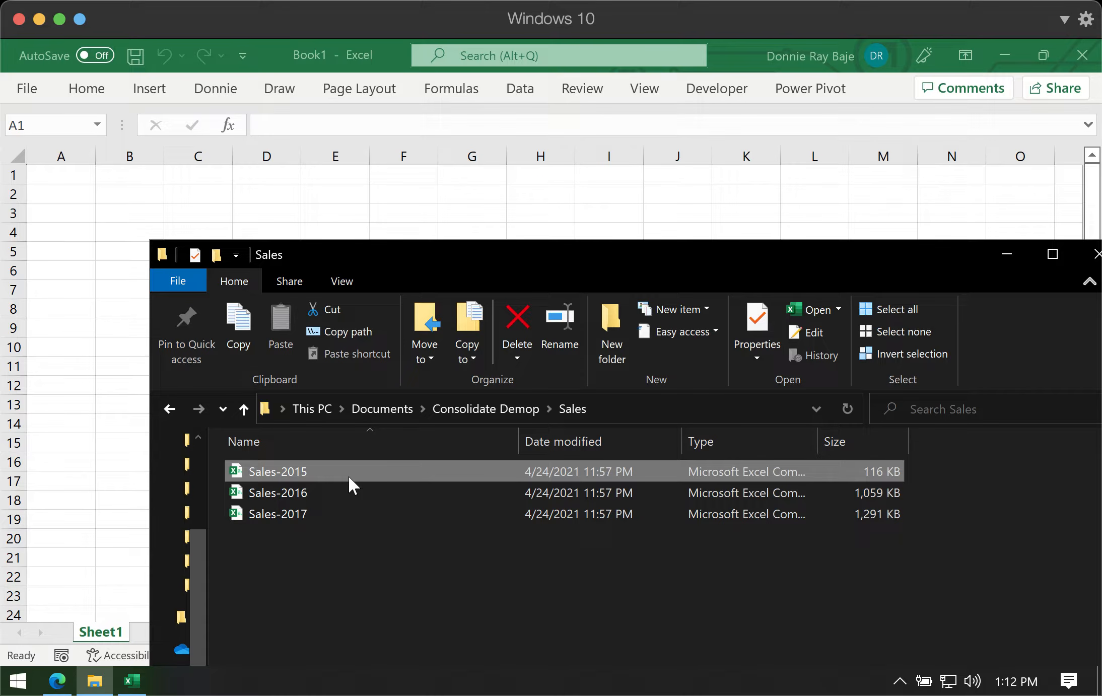
left_click(79, 179)
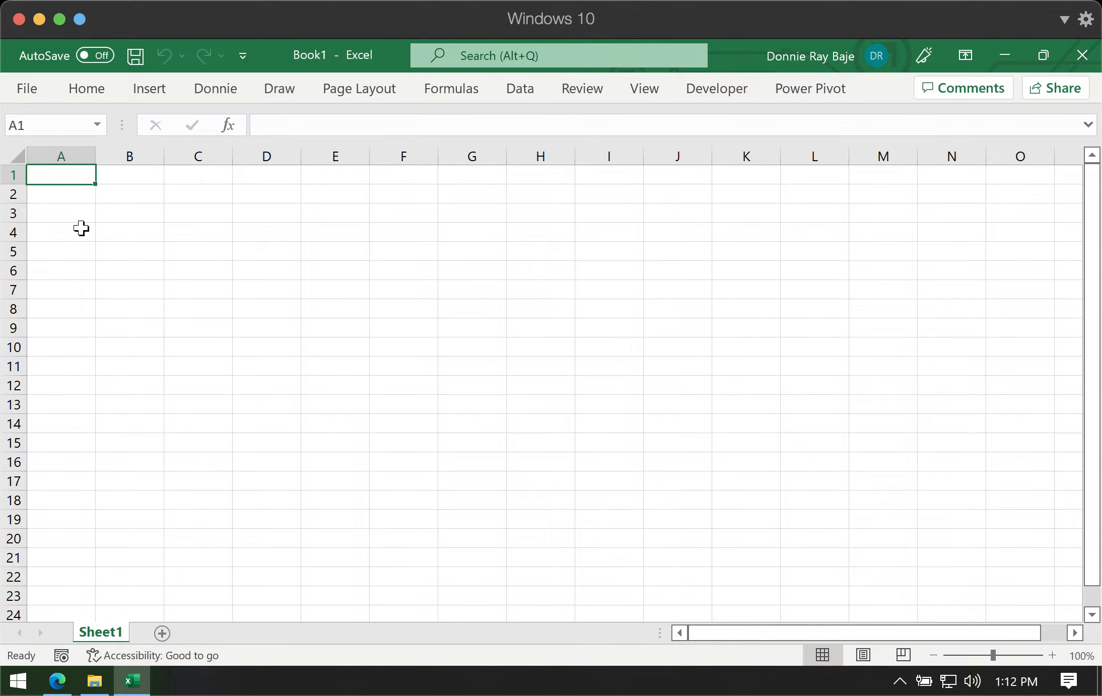
left_click(525, 90)
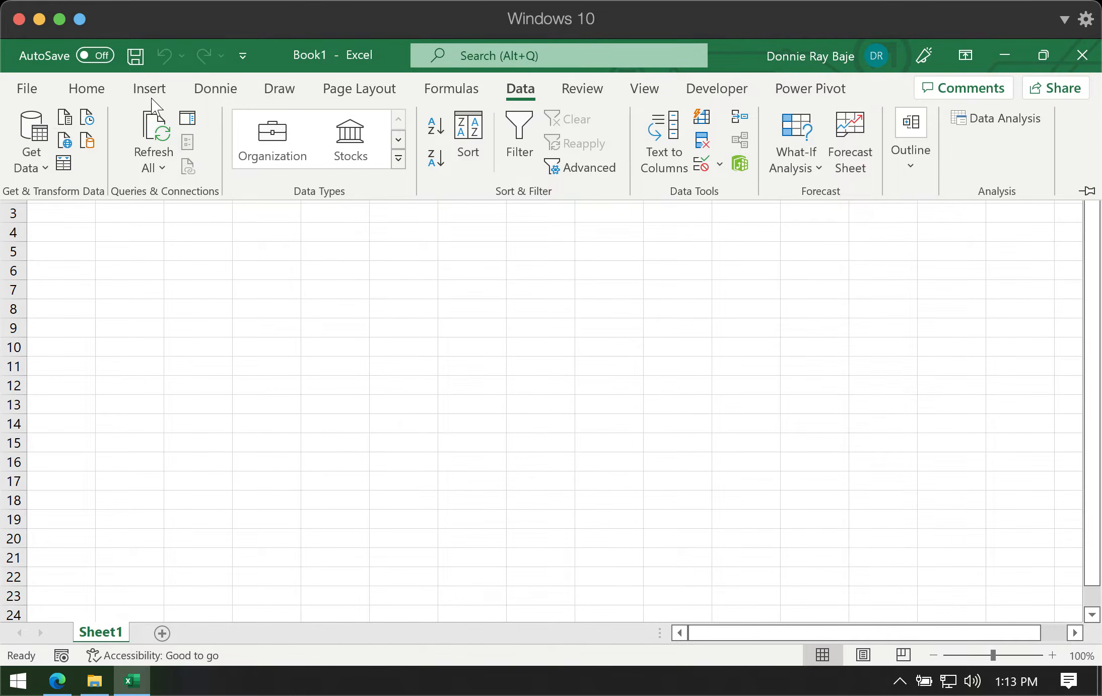
left_click(31, 160)
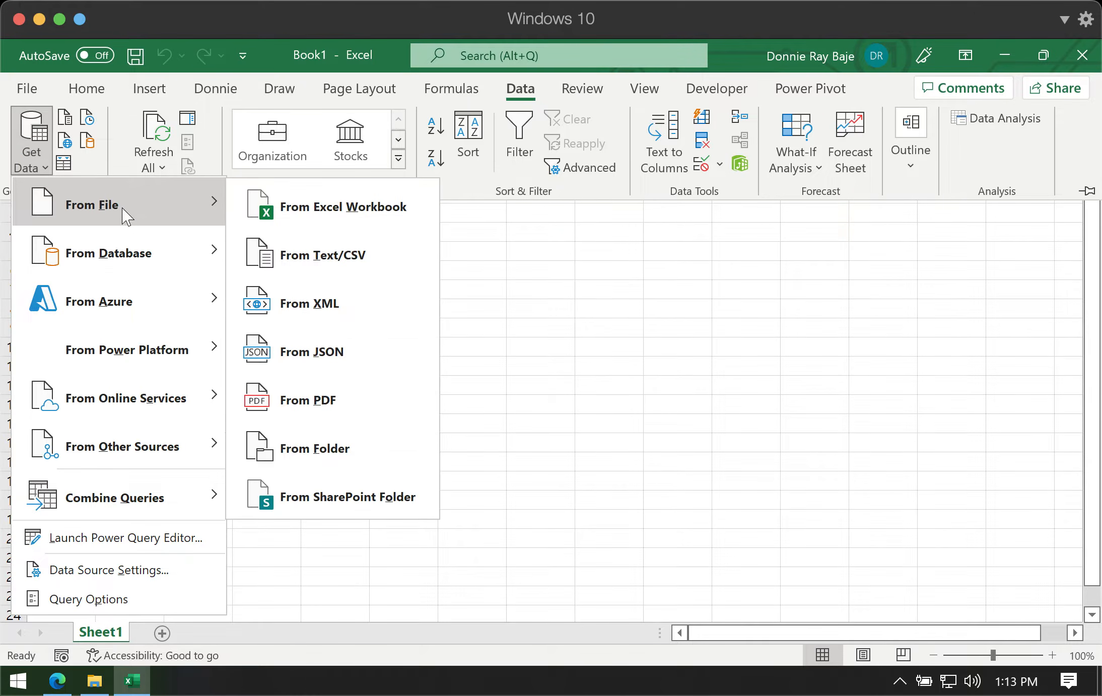
mouse_move(130, 249)
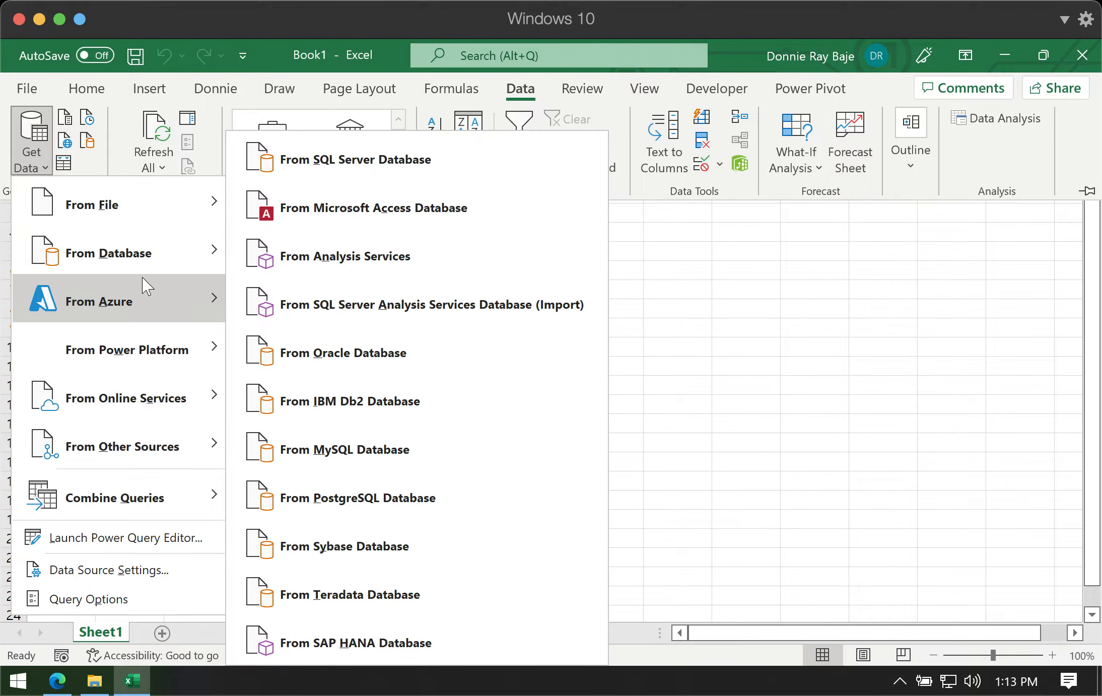
mouse_move(146, 295)
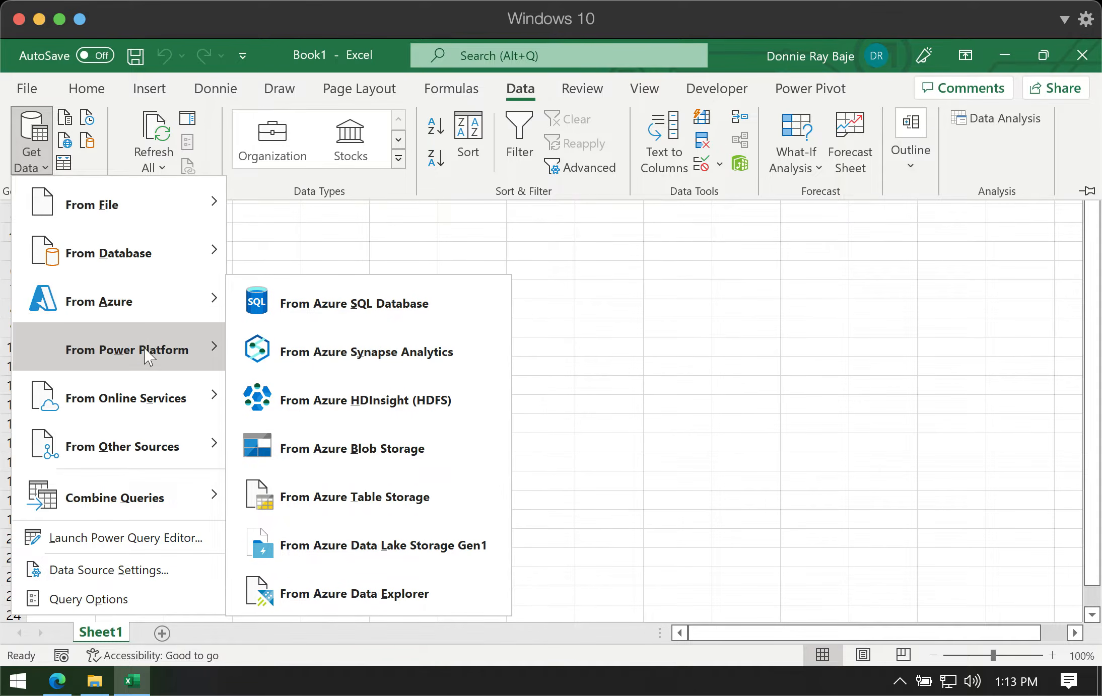
mouse_move(154, 408)
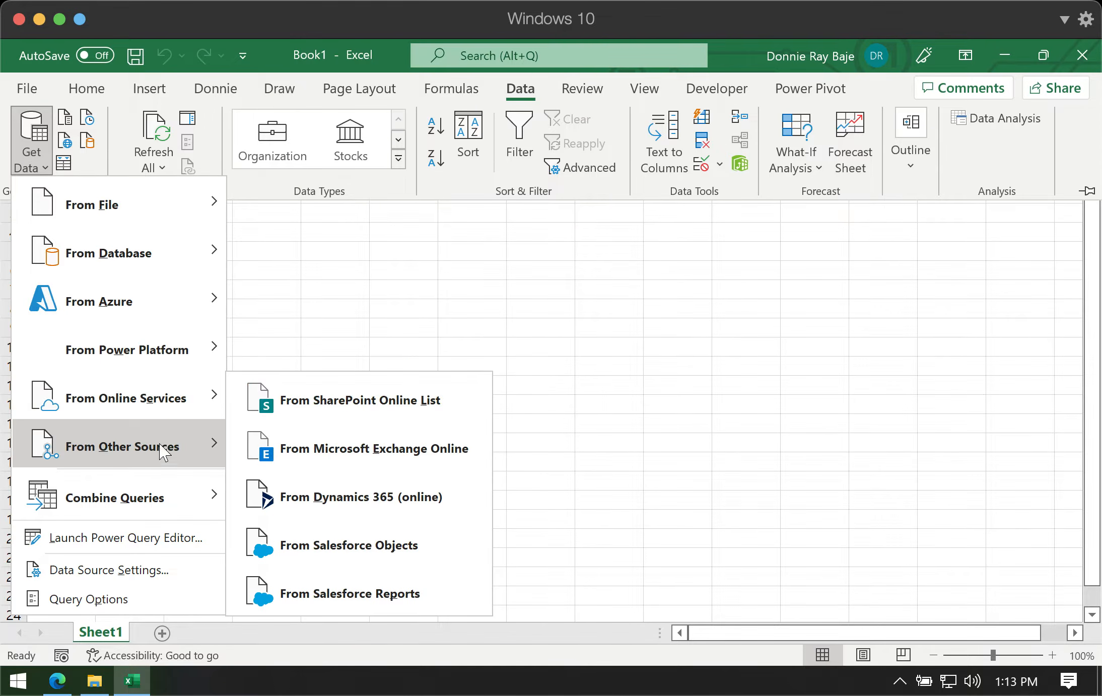
mouse_move(161, 449)
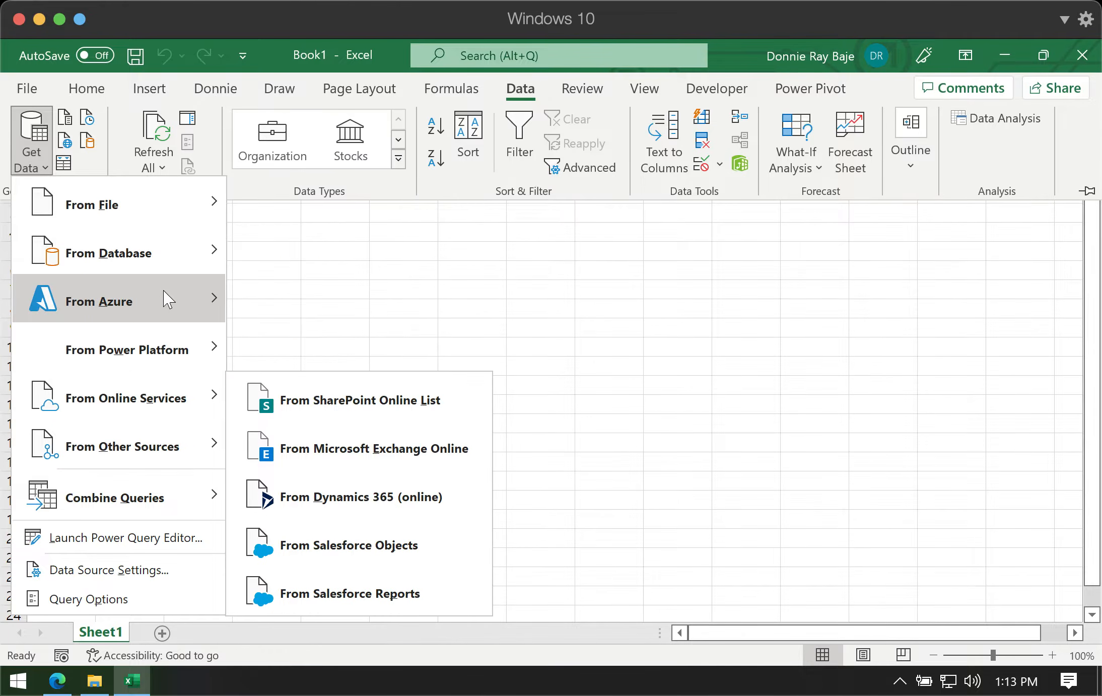
mouse_move(157, 203)
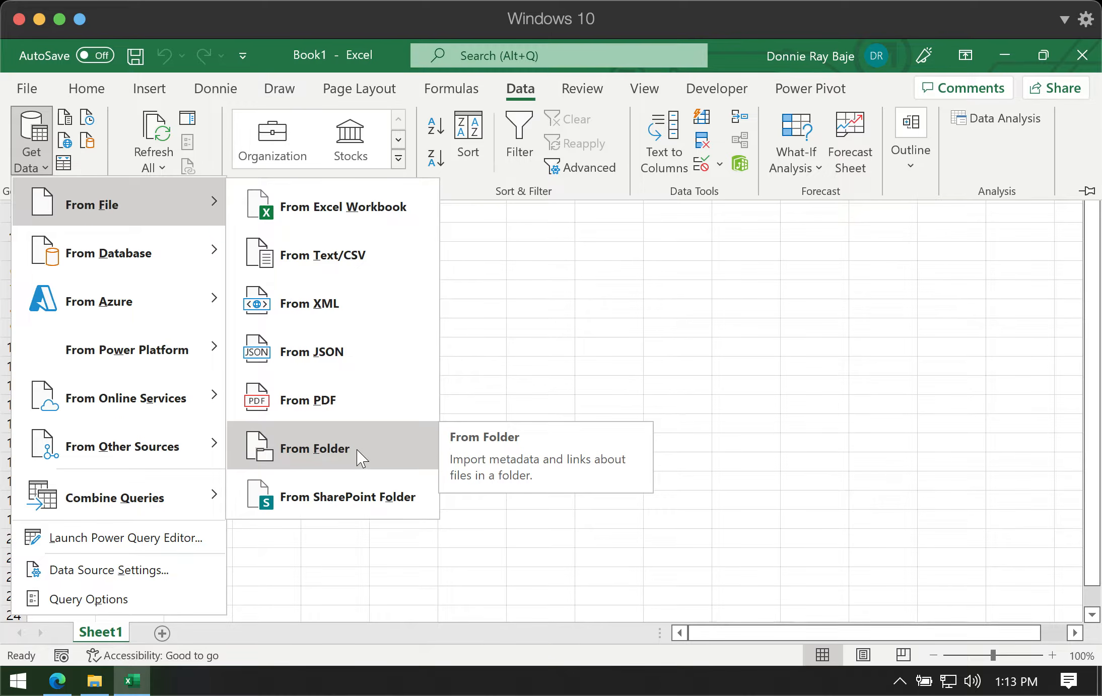
left_click(315, 448)
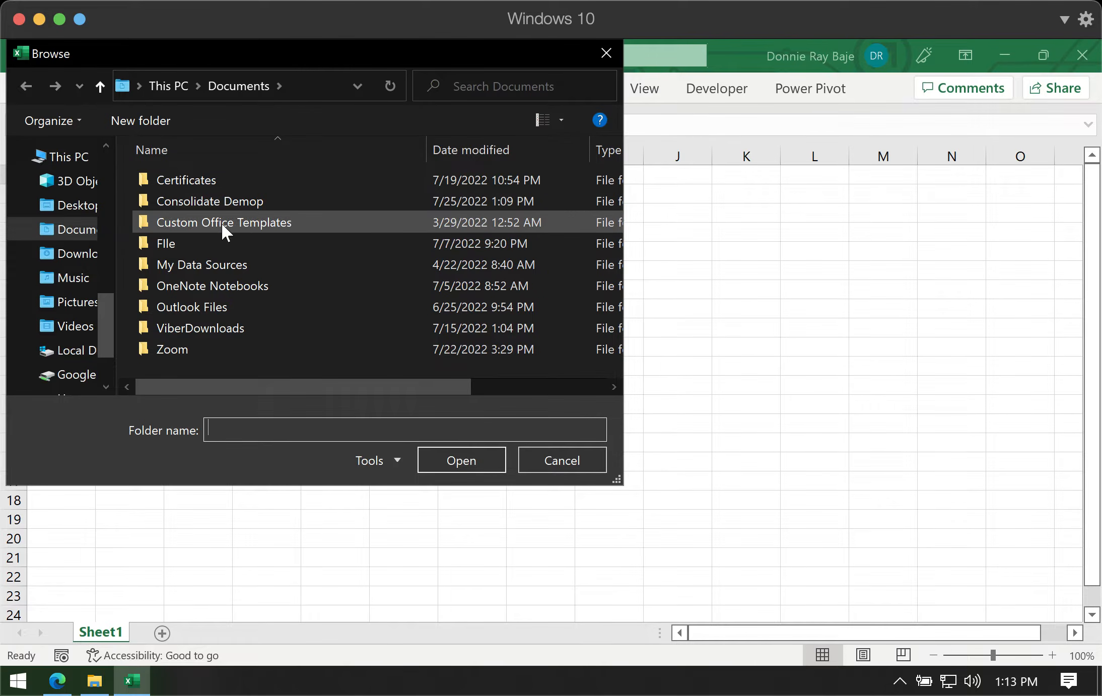
Choose the Sales folder inside Consolidate Demop as the source folder for the import
double_click(229, 204)
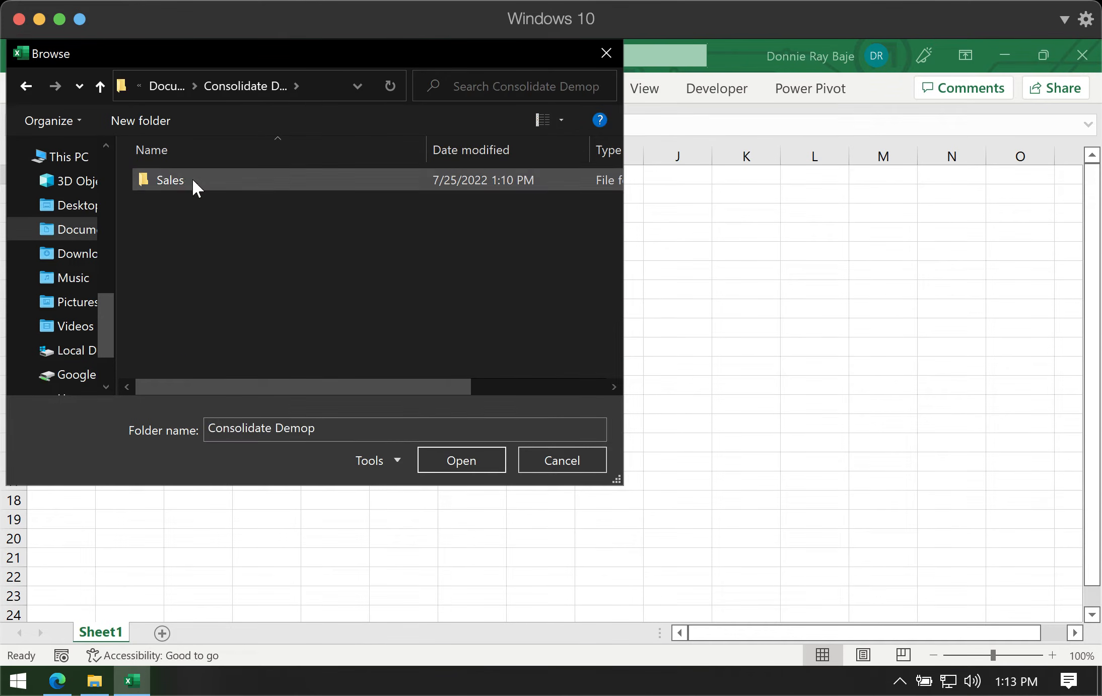
left_click(192, 180)
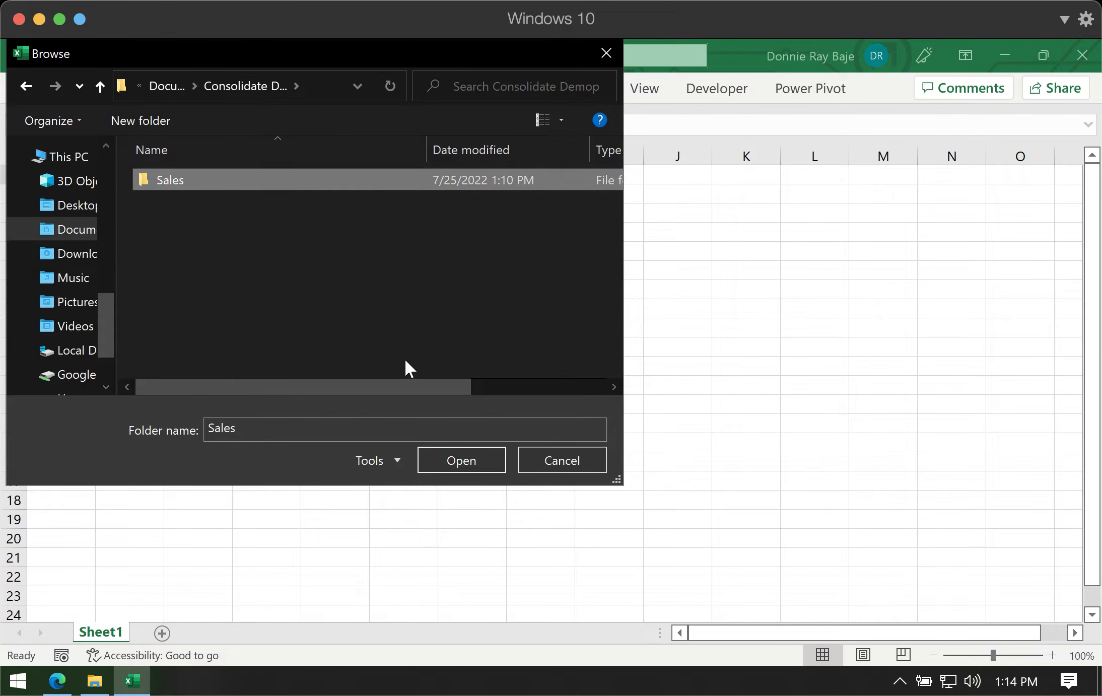
left_click(457, 469)
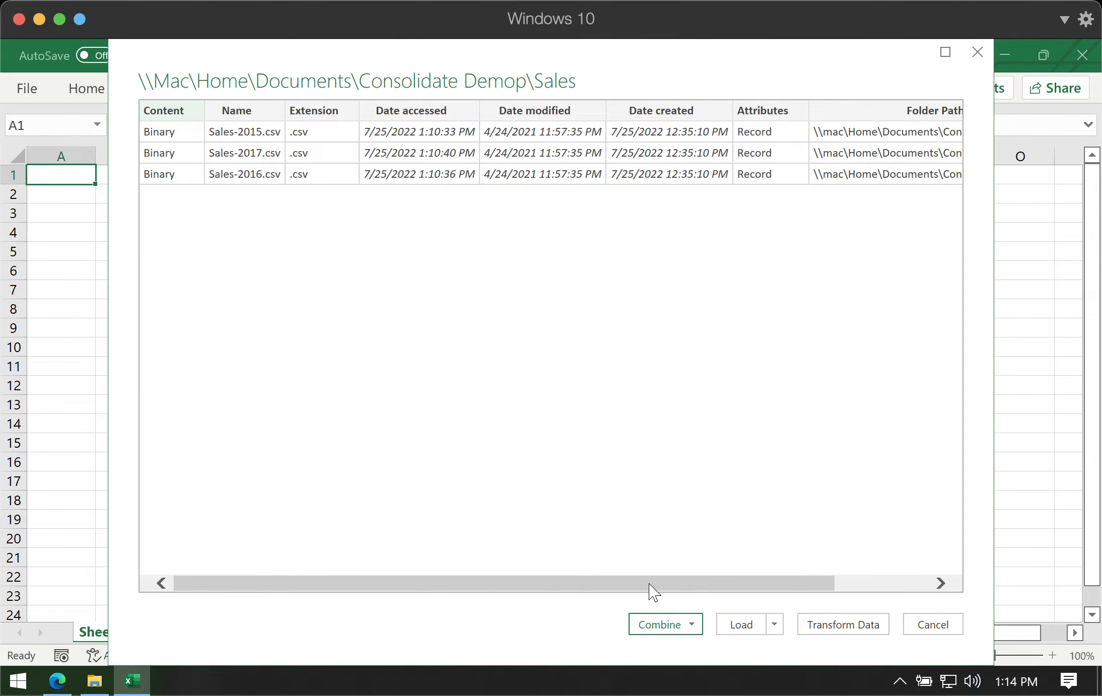
Compare the files listed in the import preview with the Sales folder in File Explorer, and return to the preview
left_click_drag(649, 586, 610, 596)
left_click(94, 681)
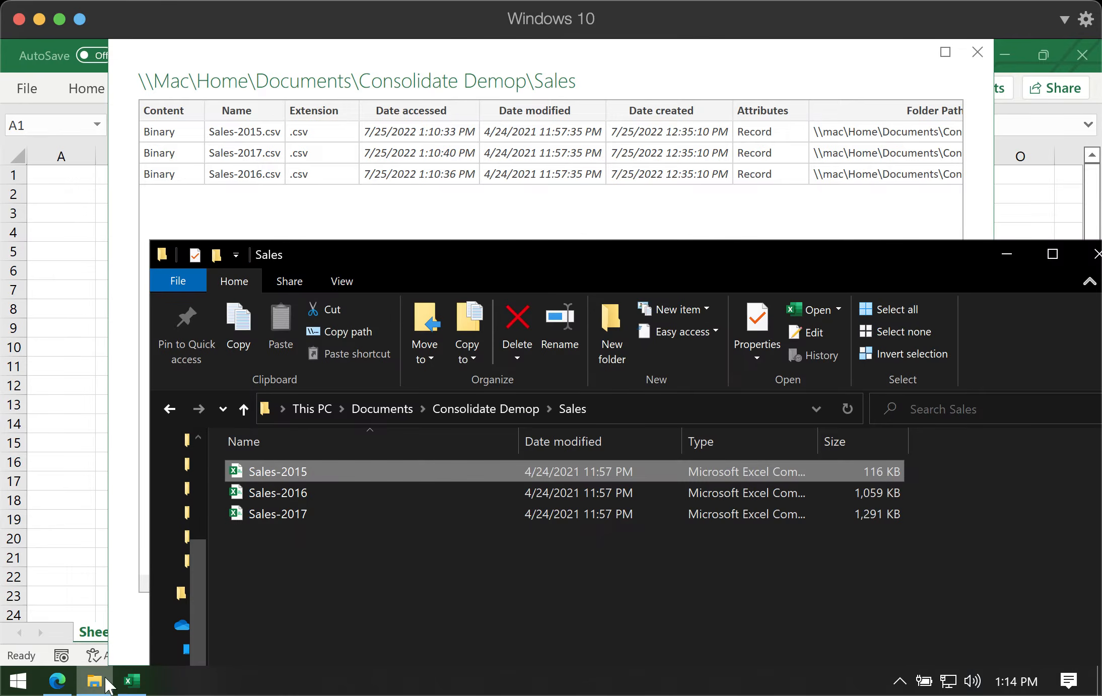
left_click(1011, 257)
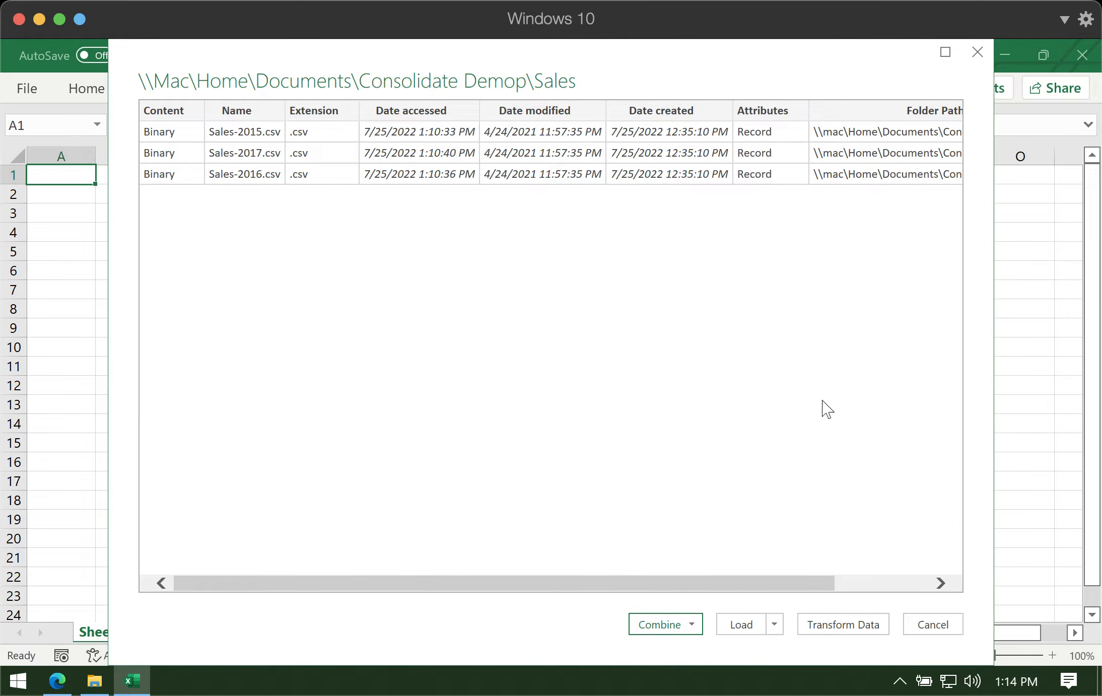
Choose to combine and load the CSV files of the Sales folder, and review the sample data
left_click(696, 627)
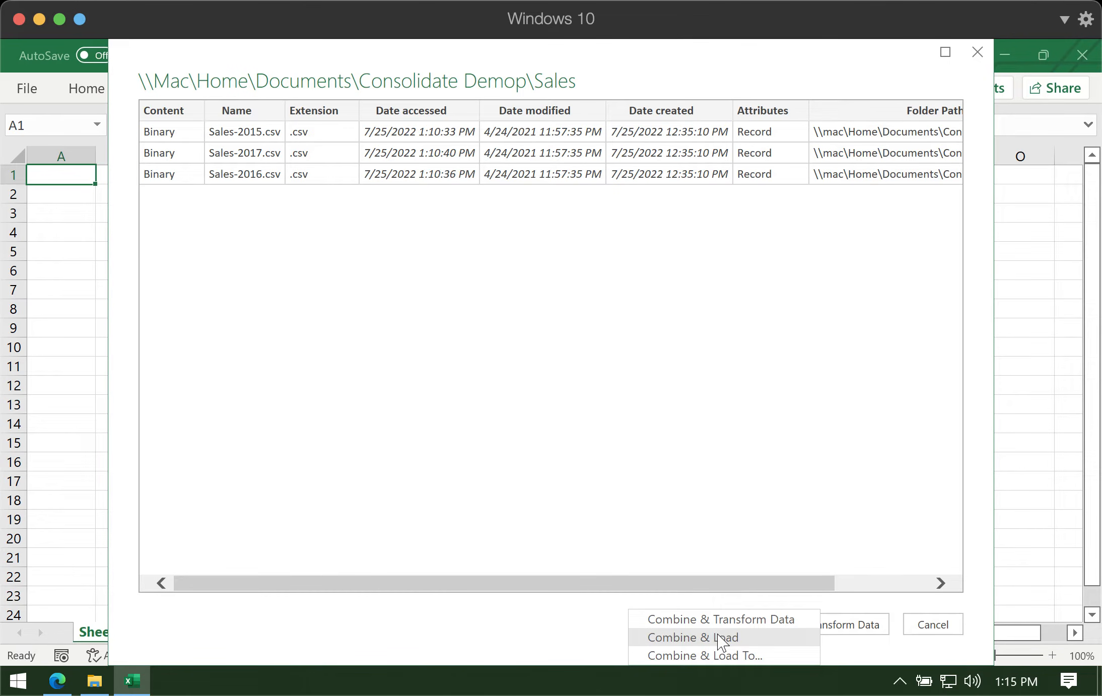
left_click(722, 639)
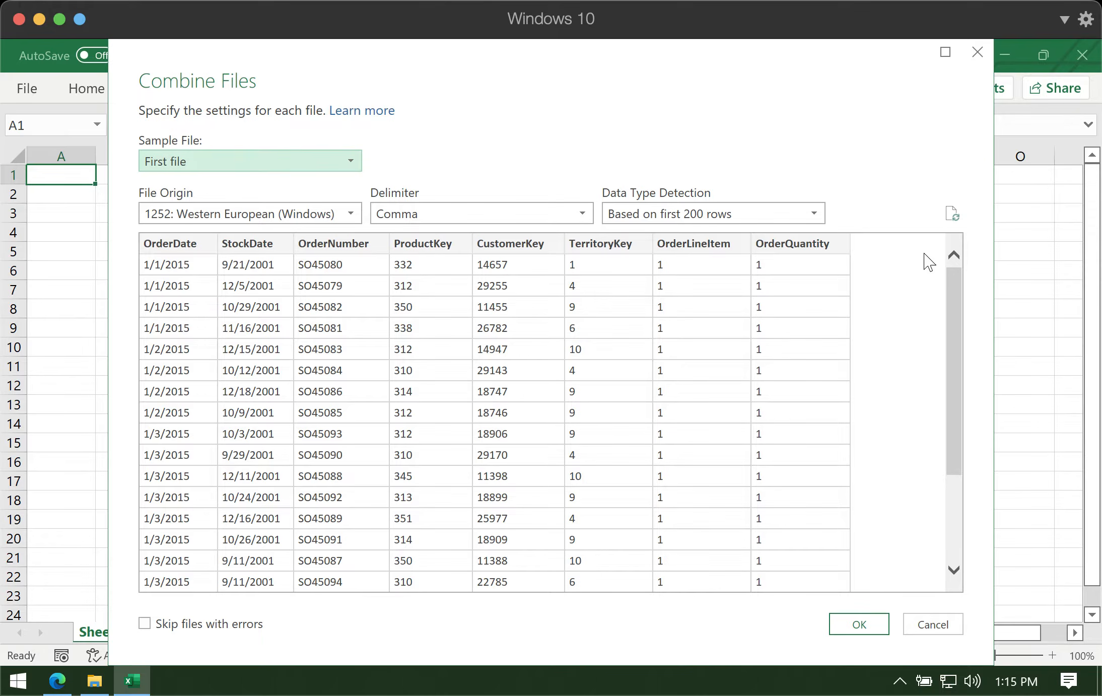
left_click_drag(950, 332, 957, 290)
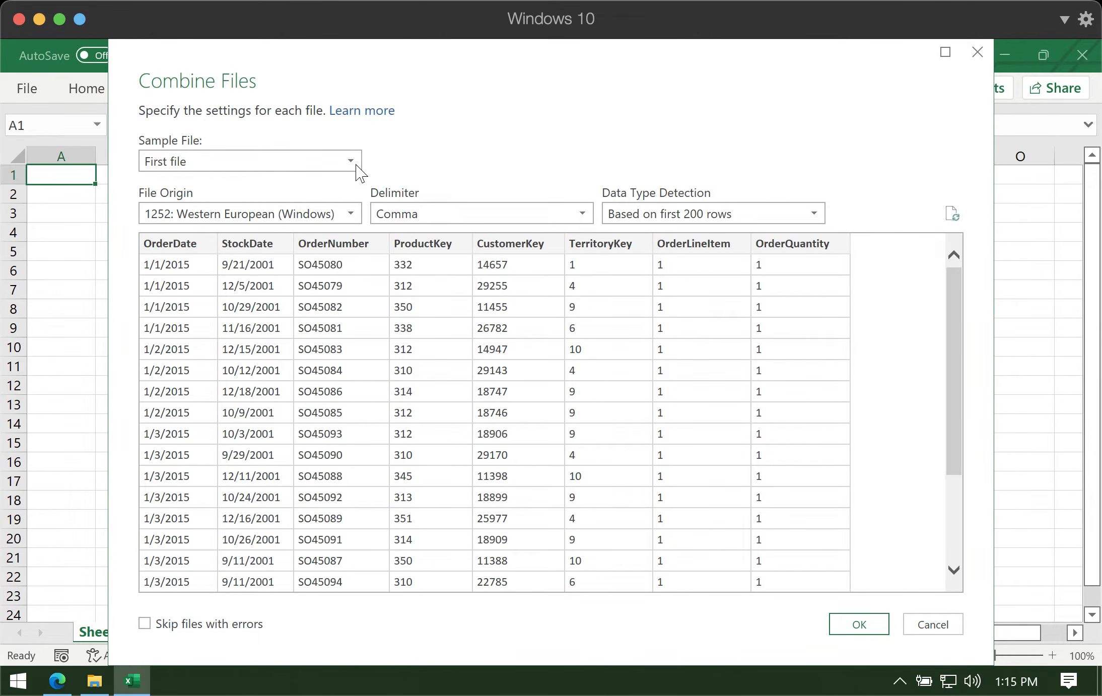
Set Sales-2016.csv as the sample file and load the combined files into the workbook
left_click(194, 166)
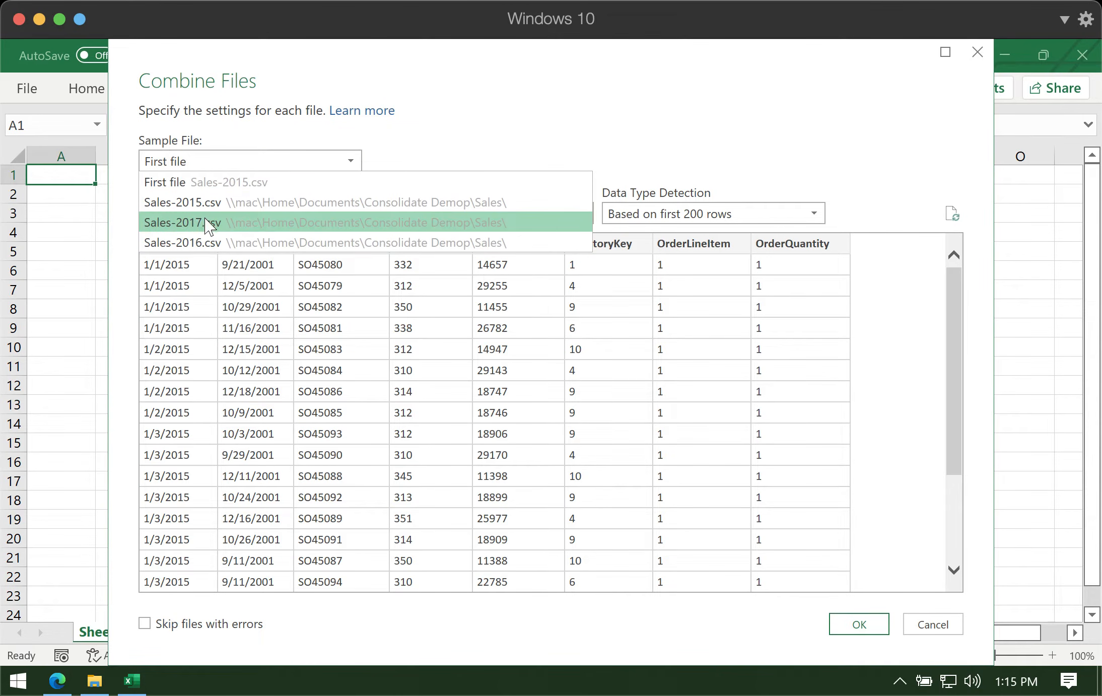
left_click(204, 247)
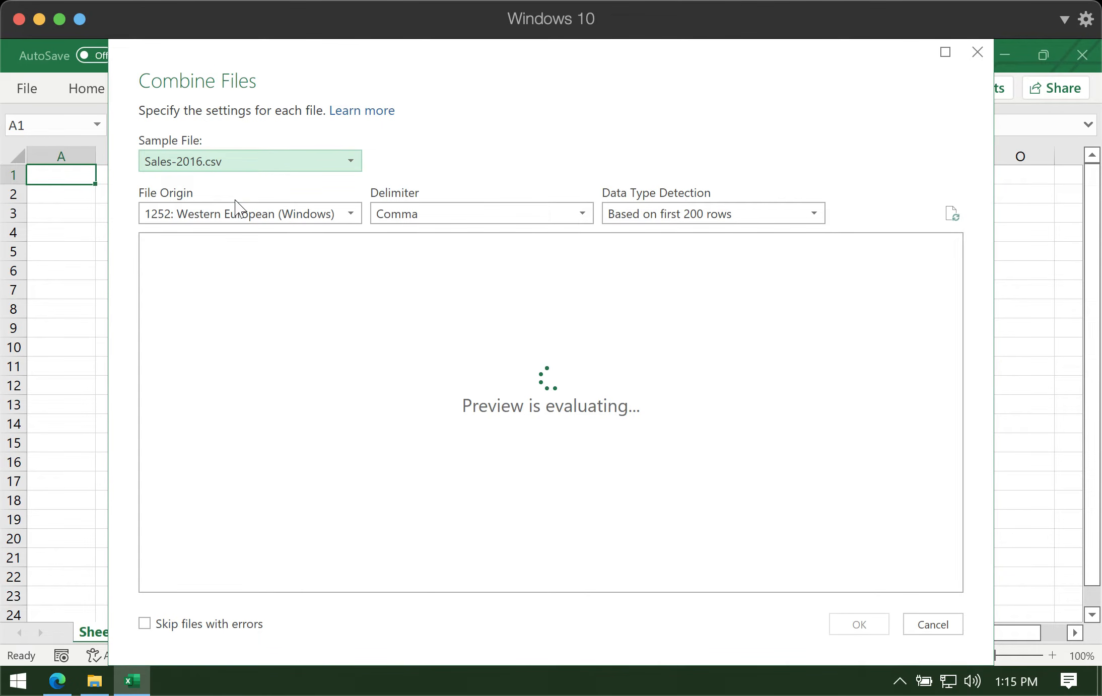
left_click(272, 167)
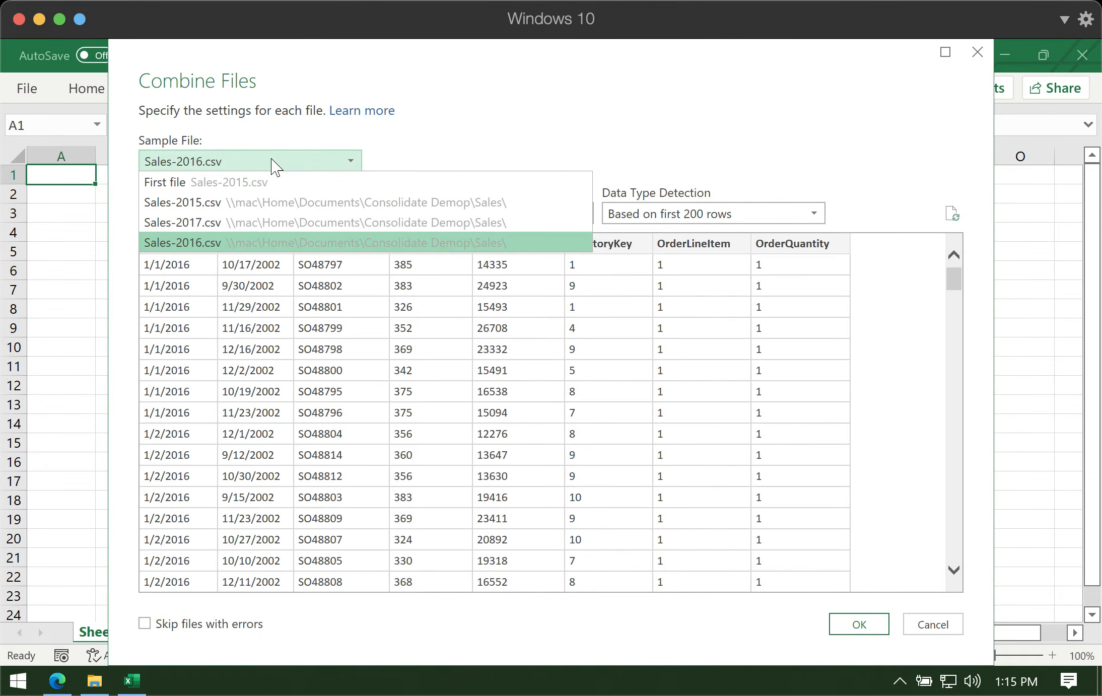
left_click(625, 150)
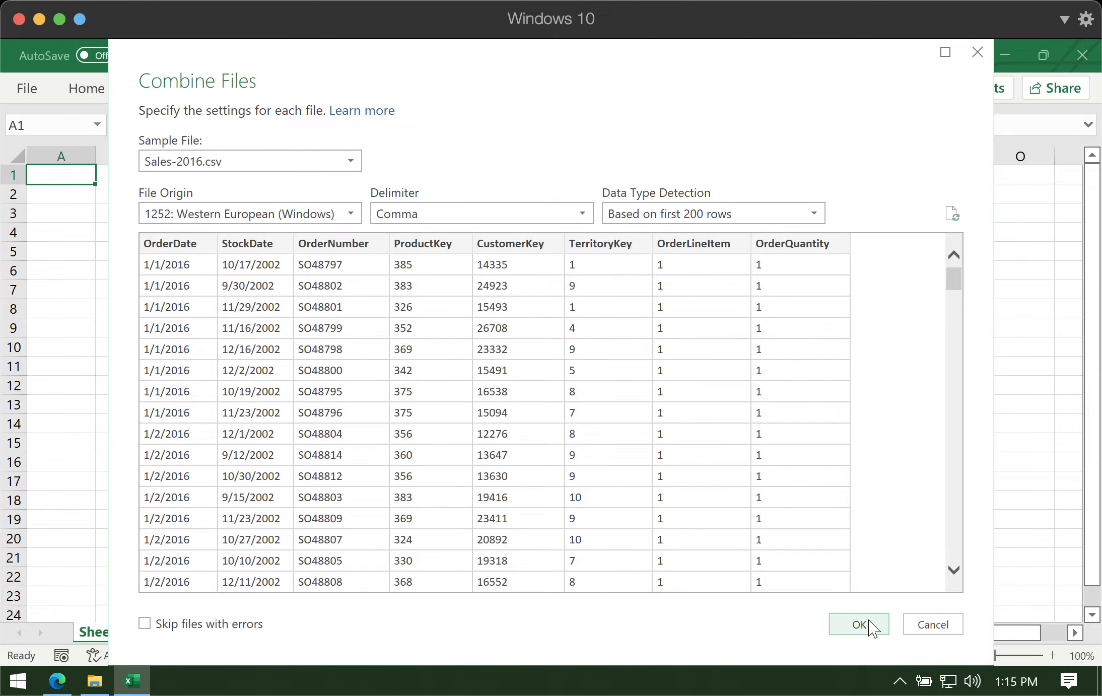
left_click(860, 625)
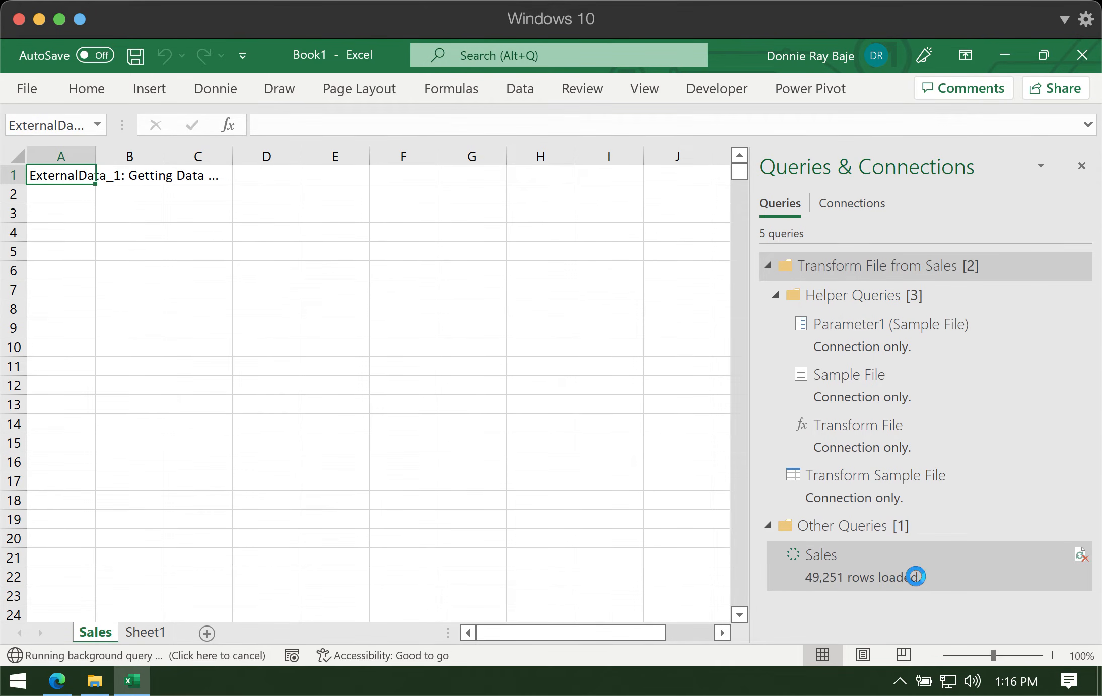
View the preview details of the Sales query, then return to the loaded table
left_click(917, 584)
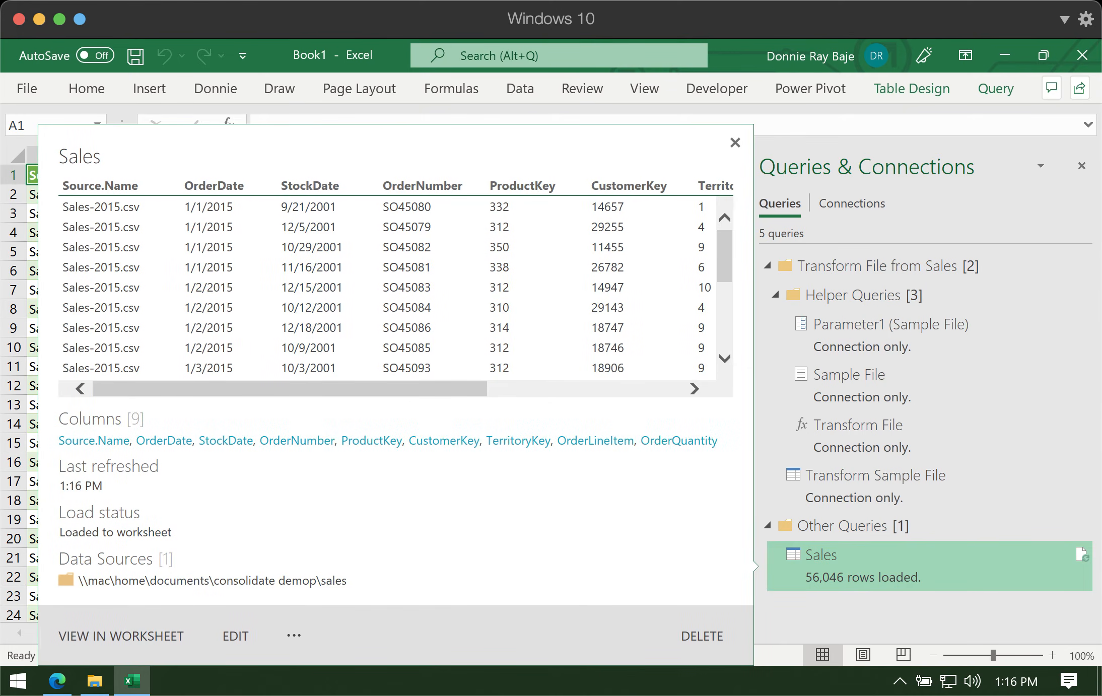
left_click(735, 143)
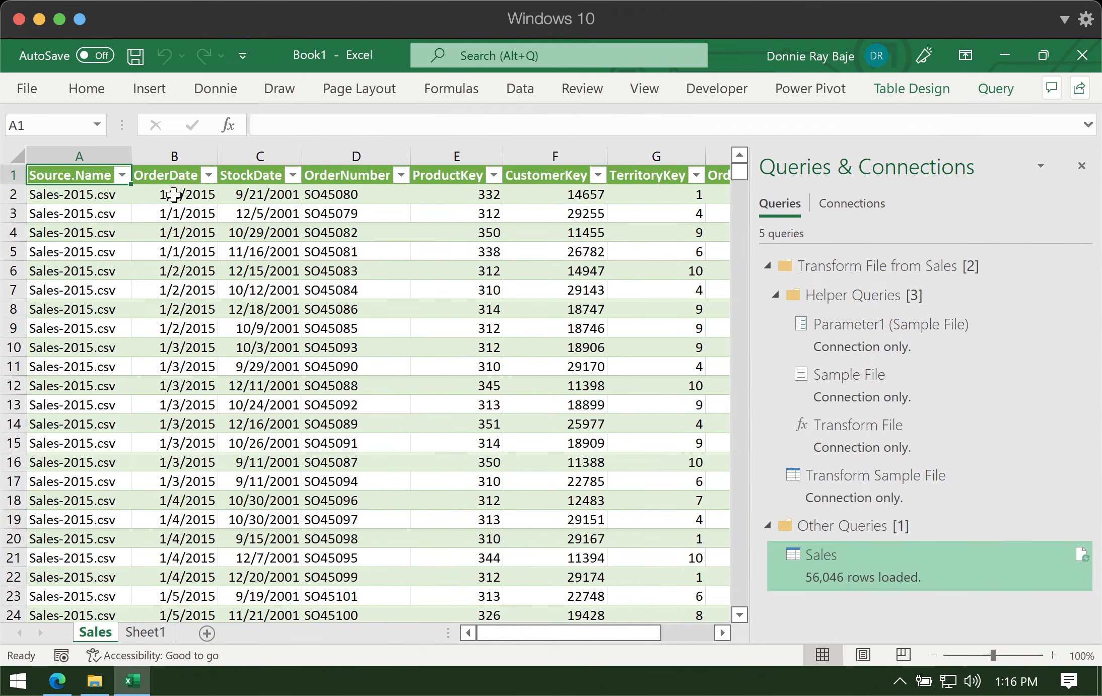
left_click_drag(486, 641, 509, 645)
Check which source files are listed in the filter of the Source.Name column, leaving the filter unapplied
left_click(122, 176)
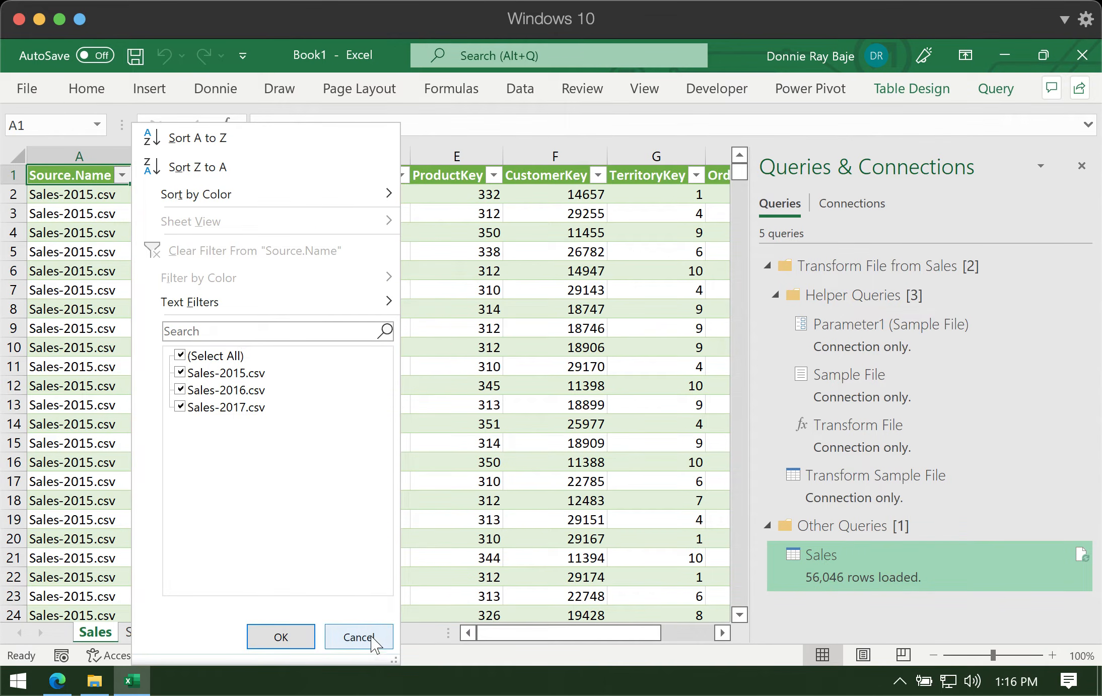
left_click(368, 638)
left_click(122, 176)
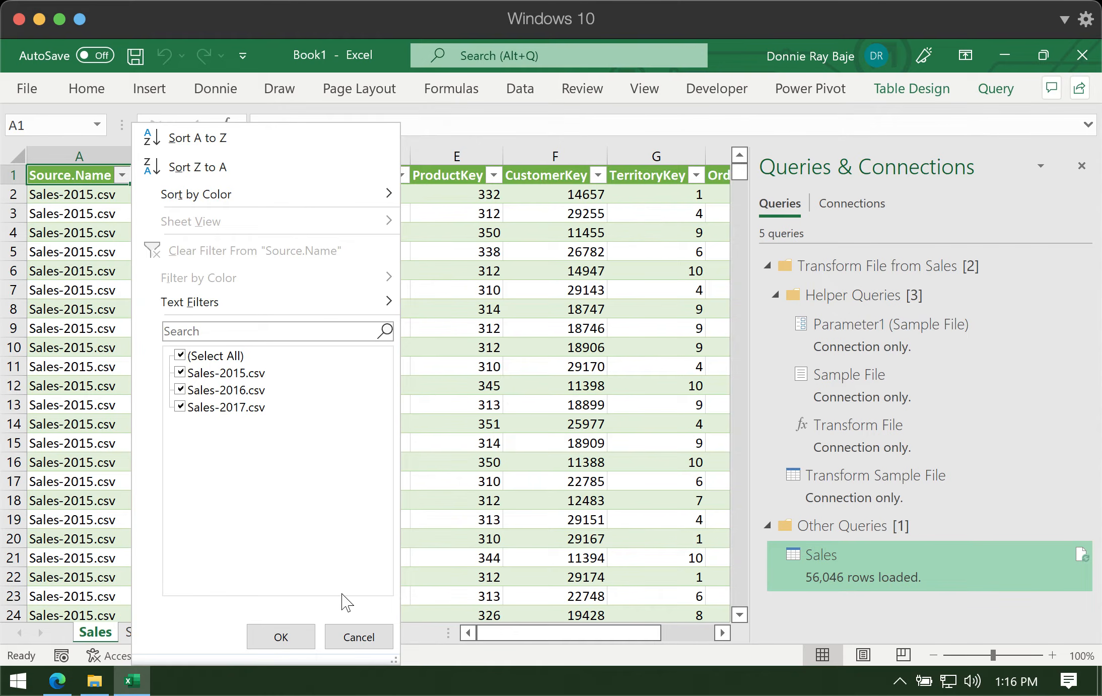
left_click(358, 637)
left_click(122, 175)
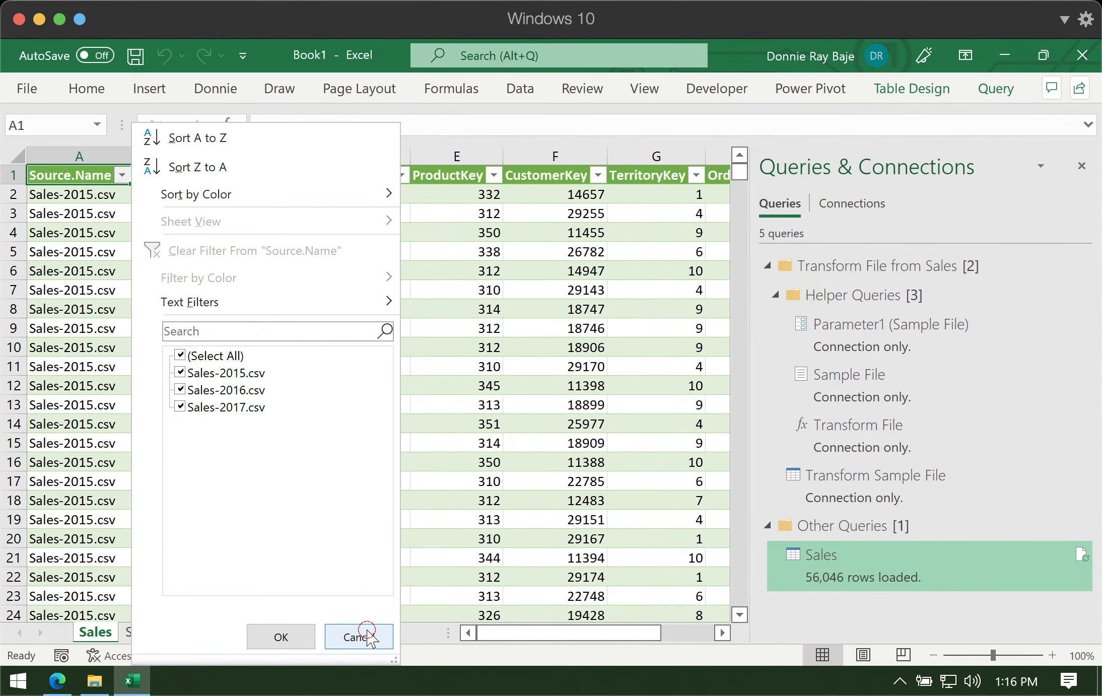
left_click(359, 638)
Insert a PivotTable based on the Sales table in a new worksheet
left_click(935, 656)
left_click(935, 656)
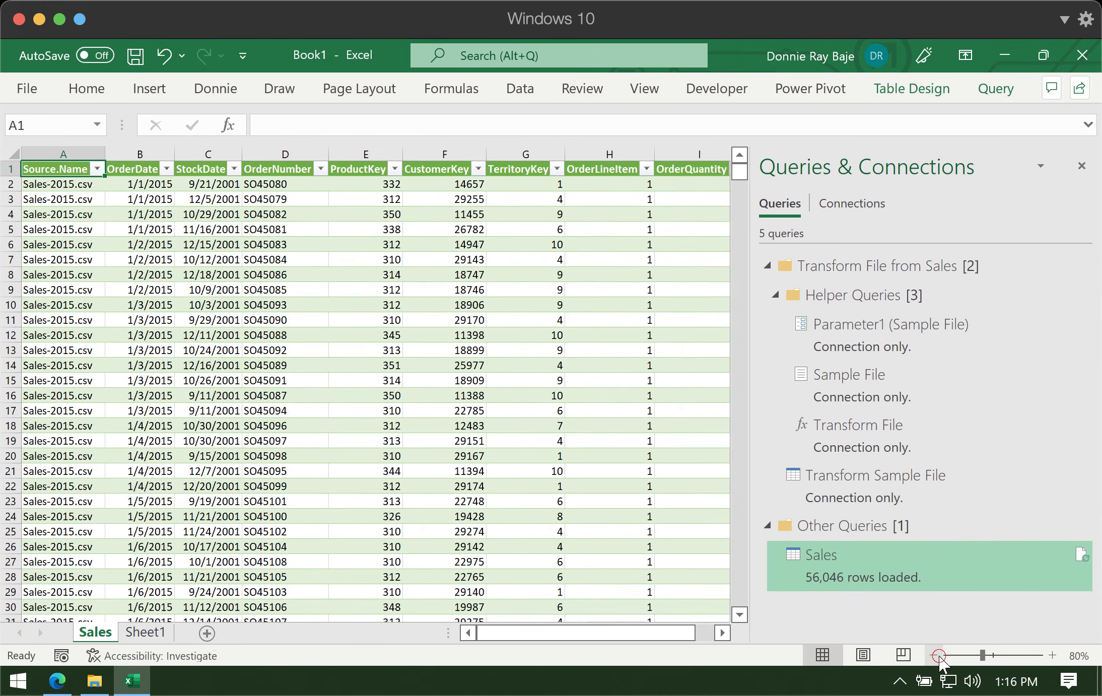
left_click(935, 655)
left_click_drag(187, 276, 186, 289)
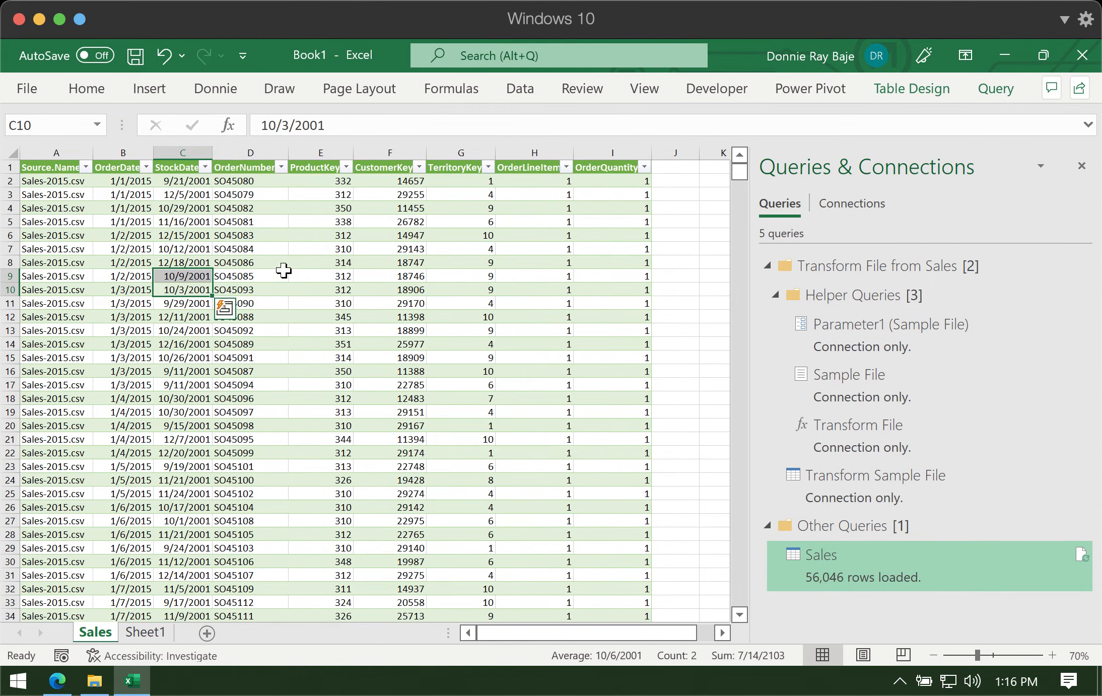
left_click(281, 274)
left_click(141, 85)
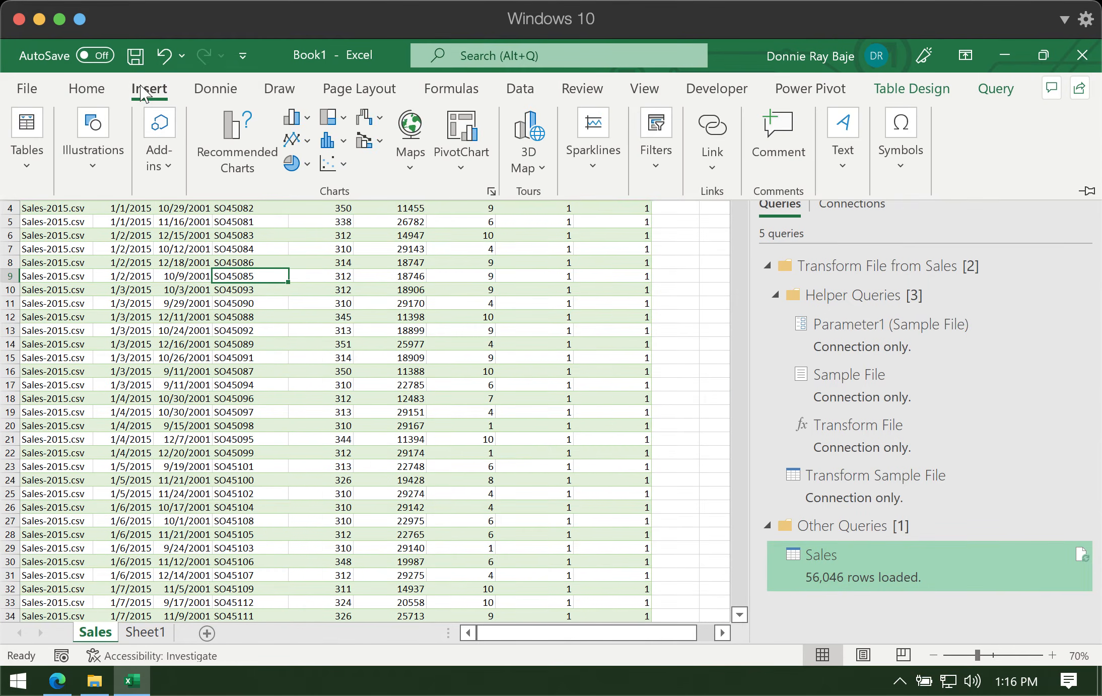
left_click(28, 152)
left_click(54, 244)
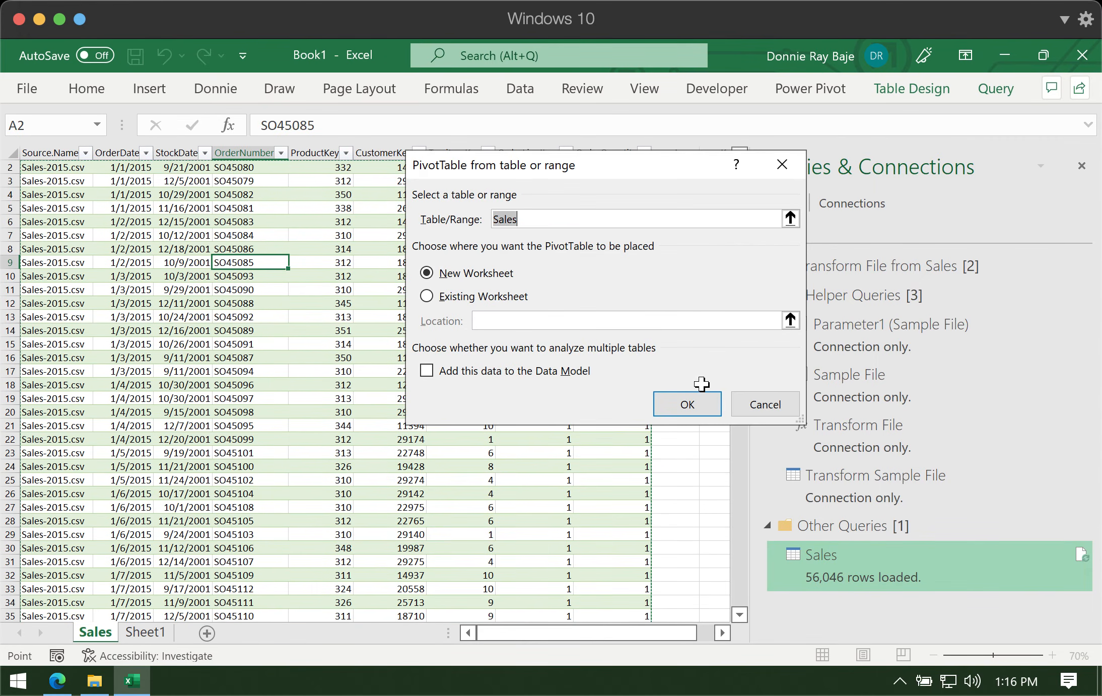
left_click(678, 407)
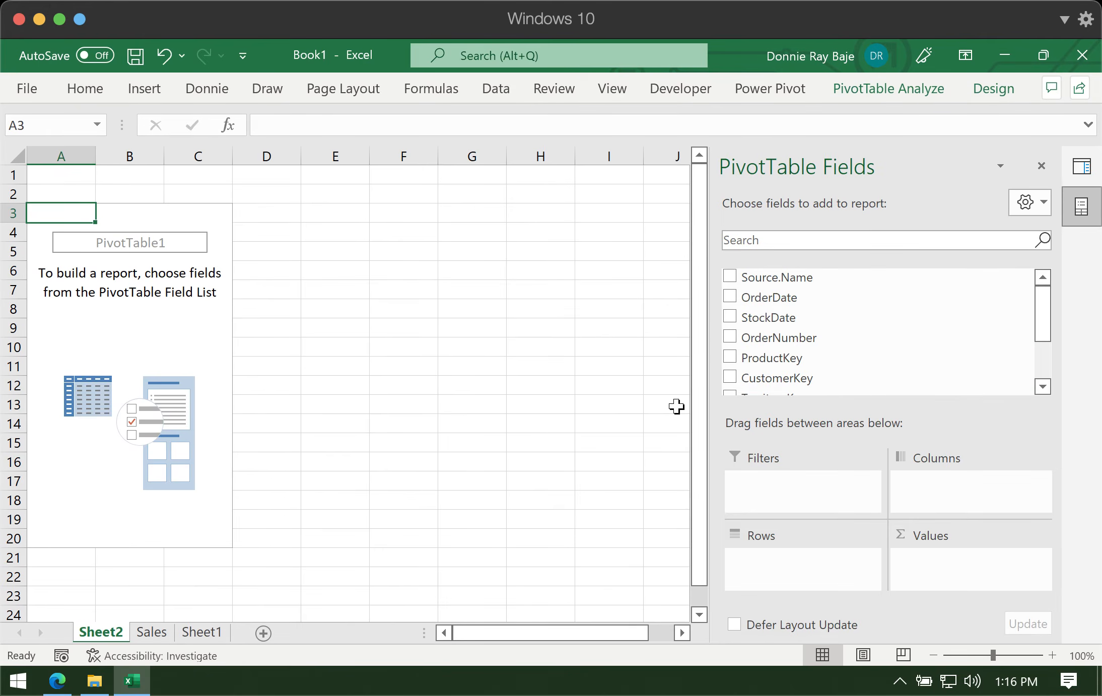
Build the PivotTable with OrderNumber in the rows and OrderQuantity in the values
left_click_drag(856, 343, 839, 568)
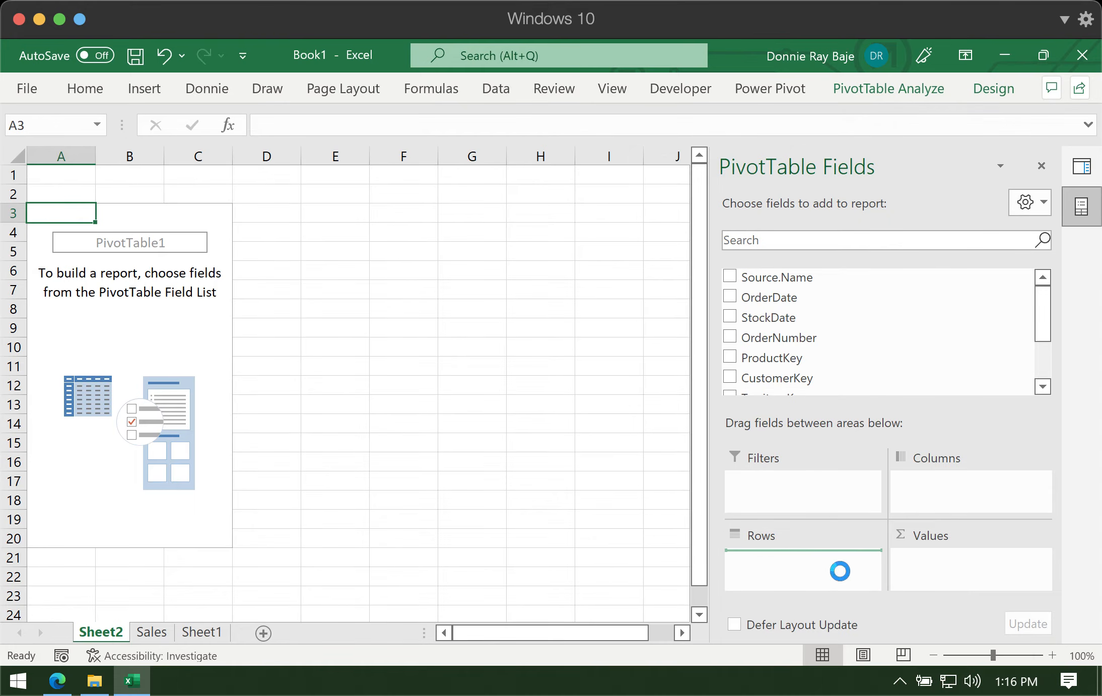
left_click_drag(1044, 348, 1048, 383)
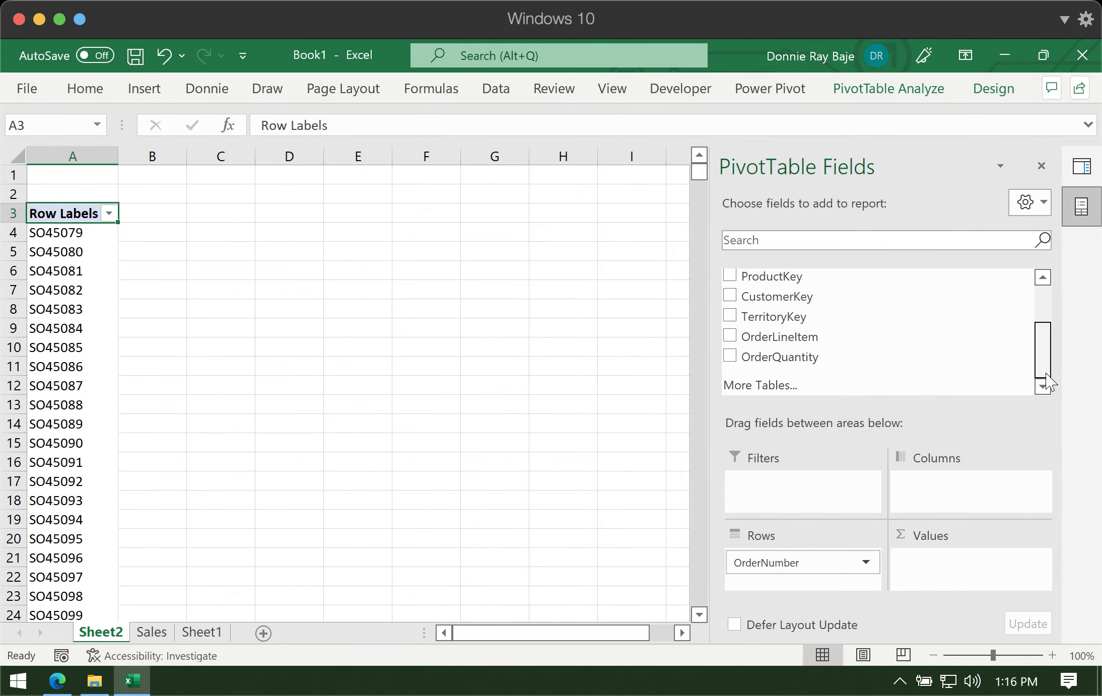
left_click_drag(801, 358, 942, 577)
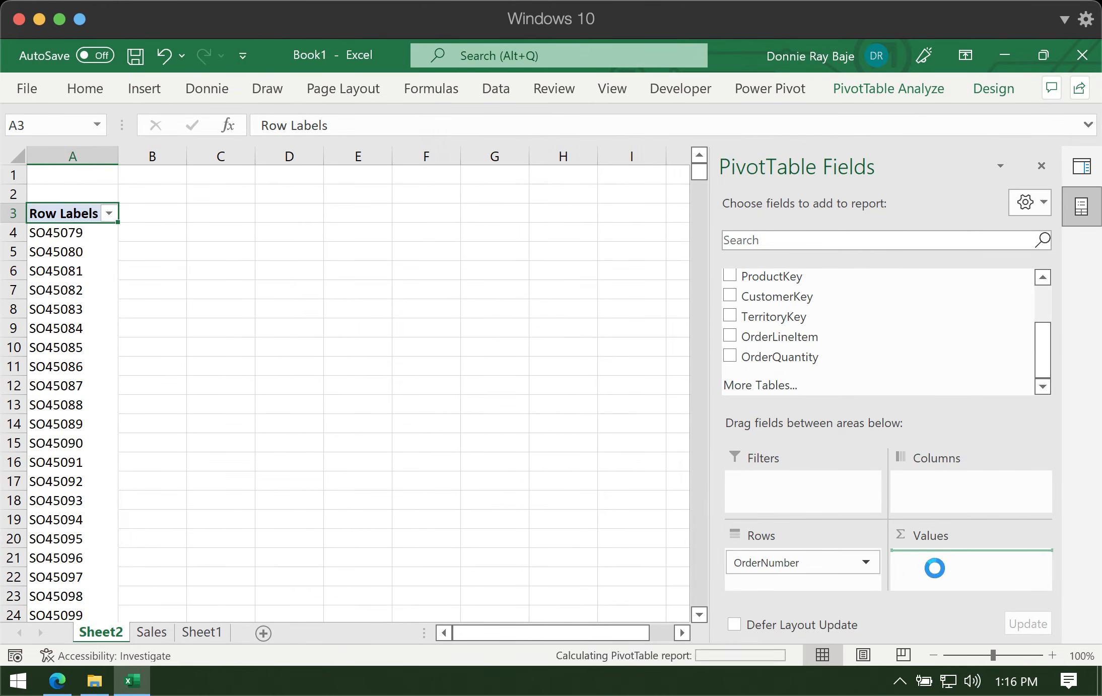
Return to the Sales sheet, then switch to File Explorer and duplicate the Sales-2017 file within the Sales folder
left_click(153, 633)
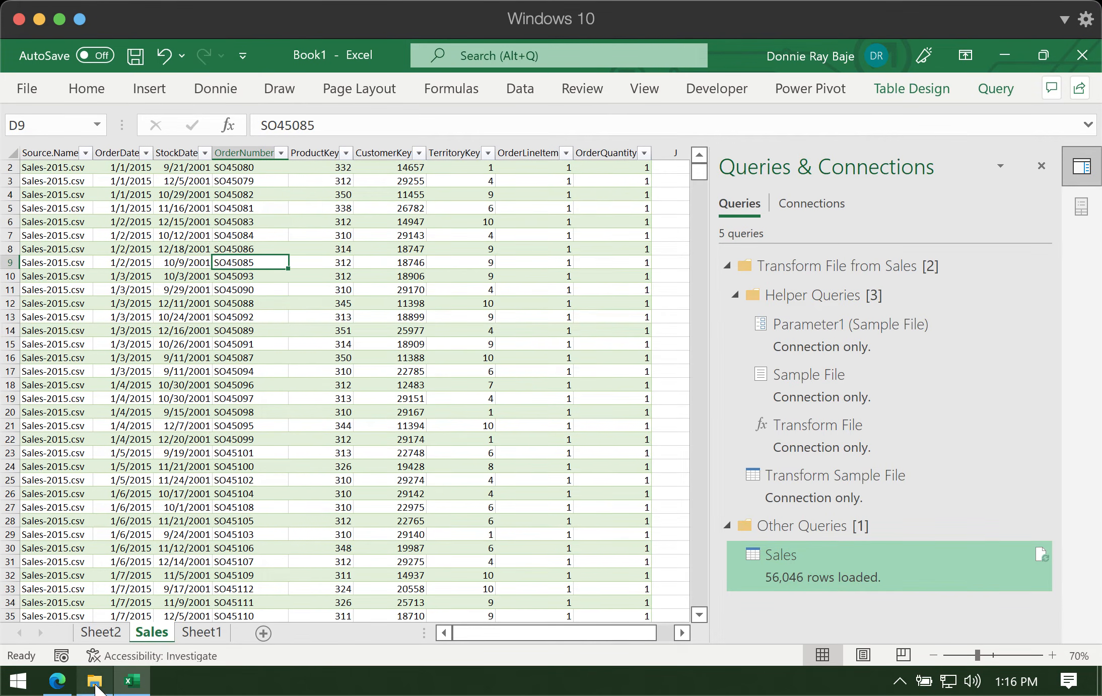
left_click(96, 685)
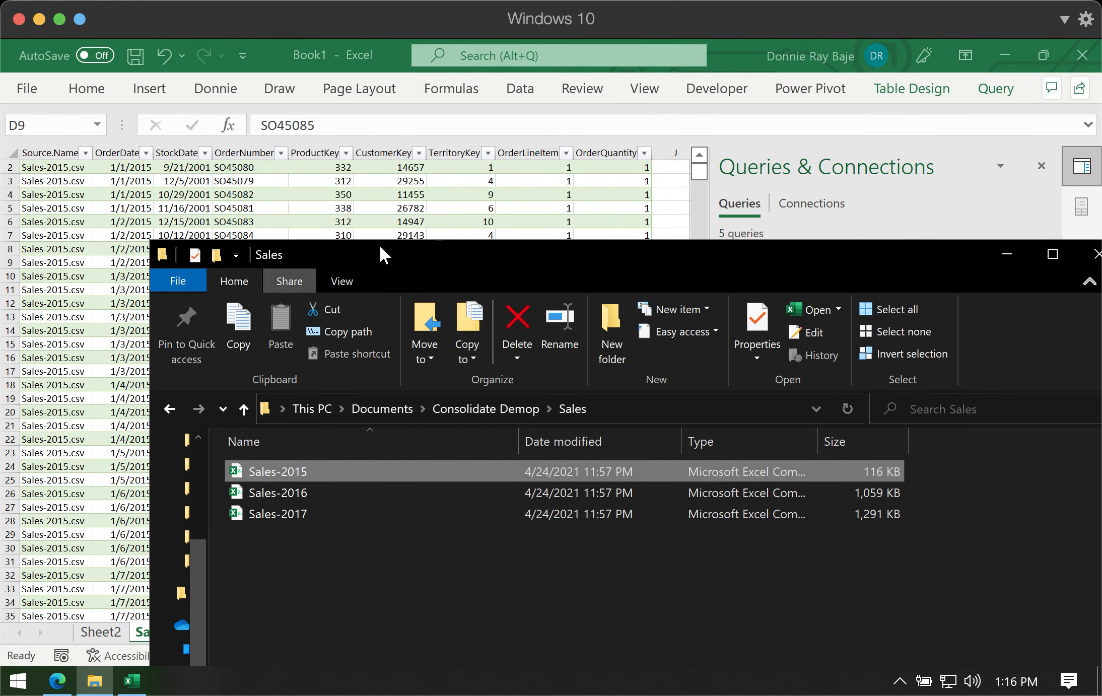
left_click_drag(378, 246, 372, 131)
right_click(314, 382)
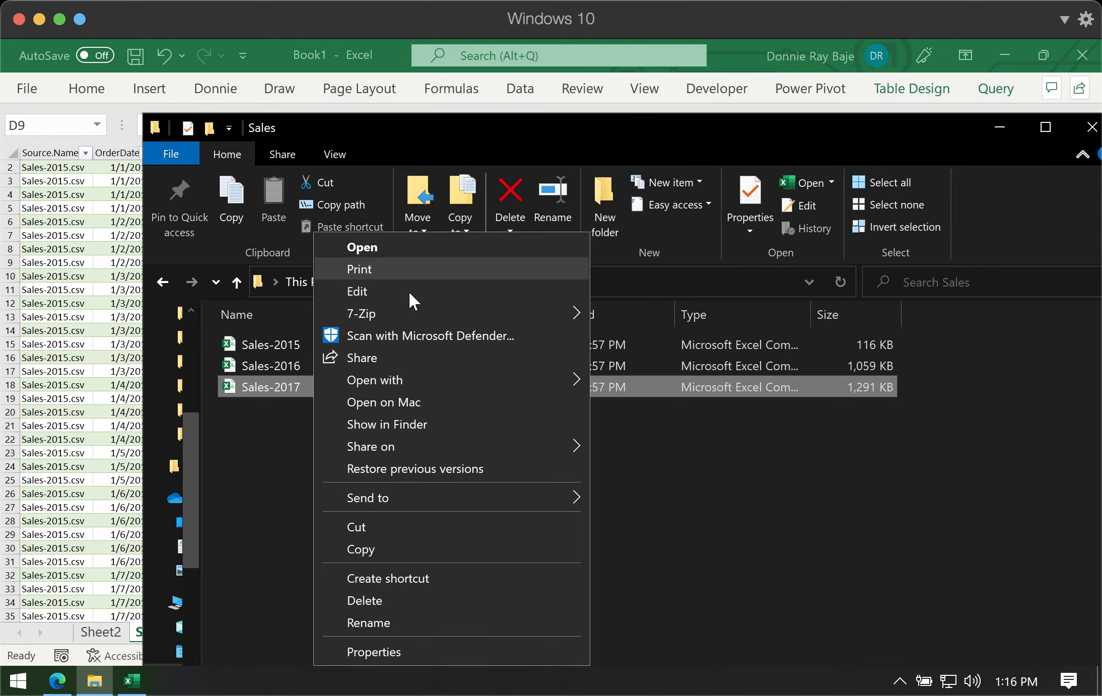
left_click(371, 549)
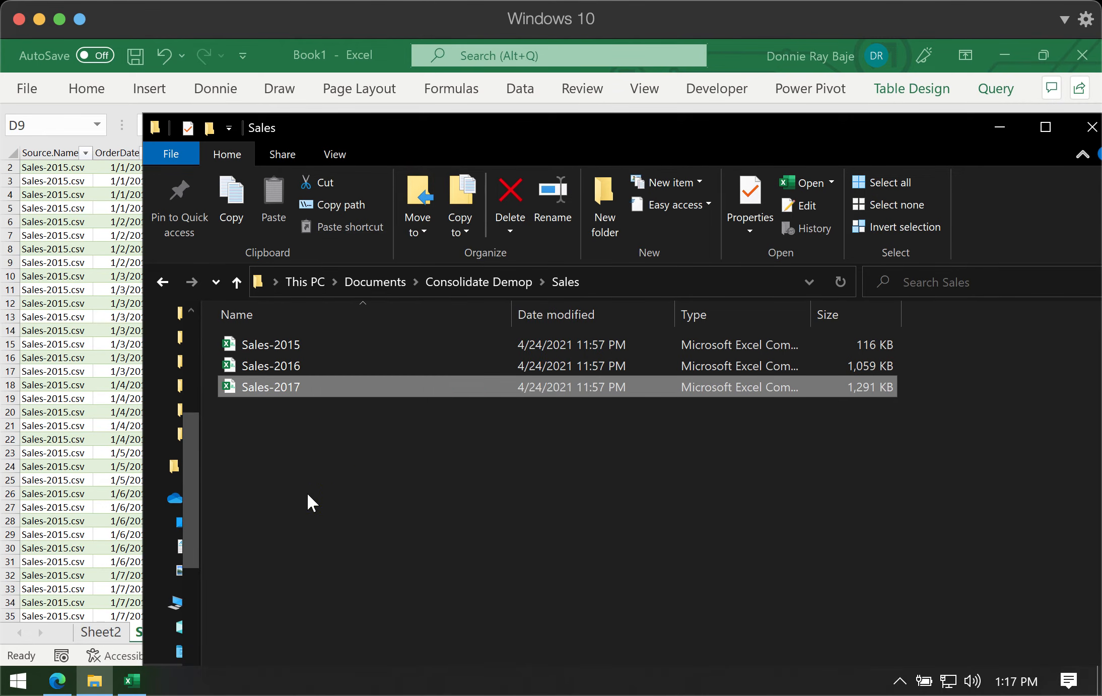
right_click(326, 459)
left_click(408, 344)
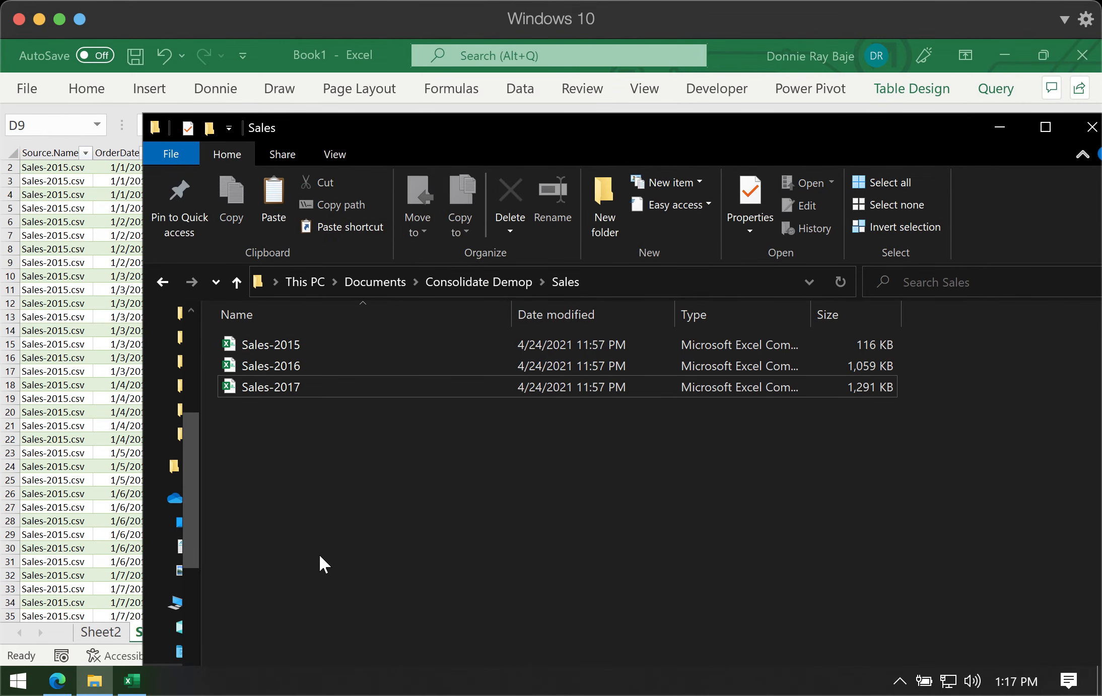
Rename the copy of the Sales-2017 file as Sales-2018
right_click(308, 410)
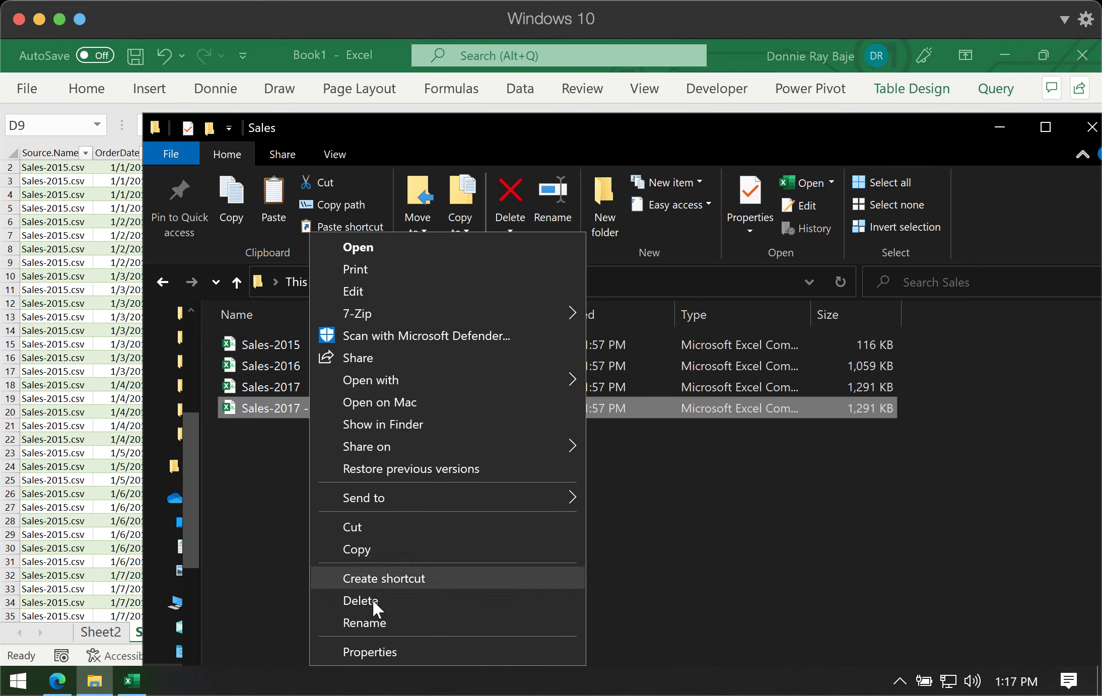
left_click(372, 621)
left_click(297, 414)
left_click_drag(301, 414, 388, 423)
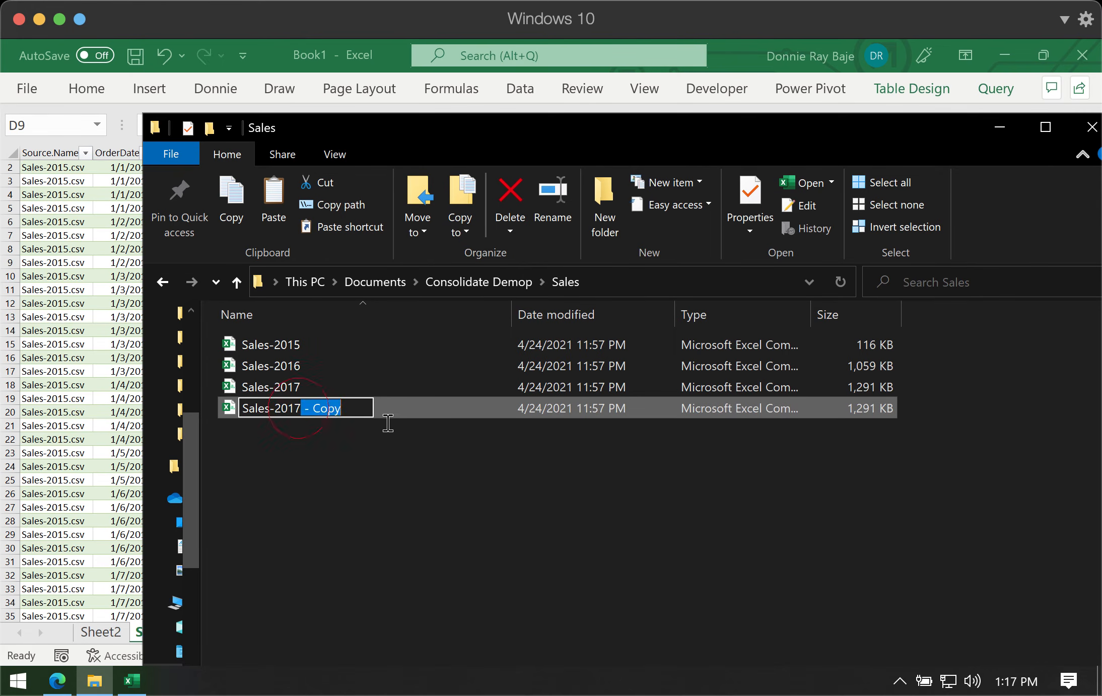
key("BackSpace")
key("BackSpace")
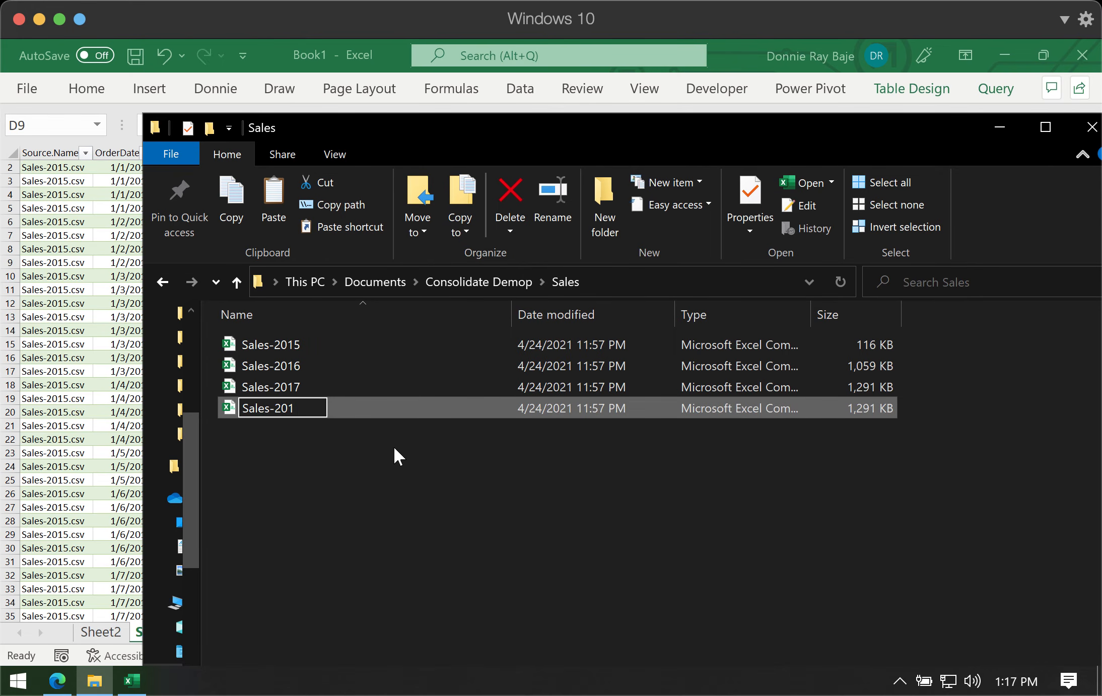
type("8")
left_click(401, 473)
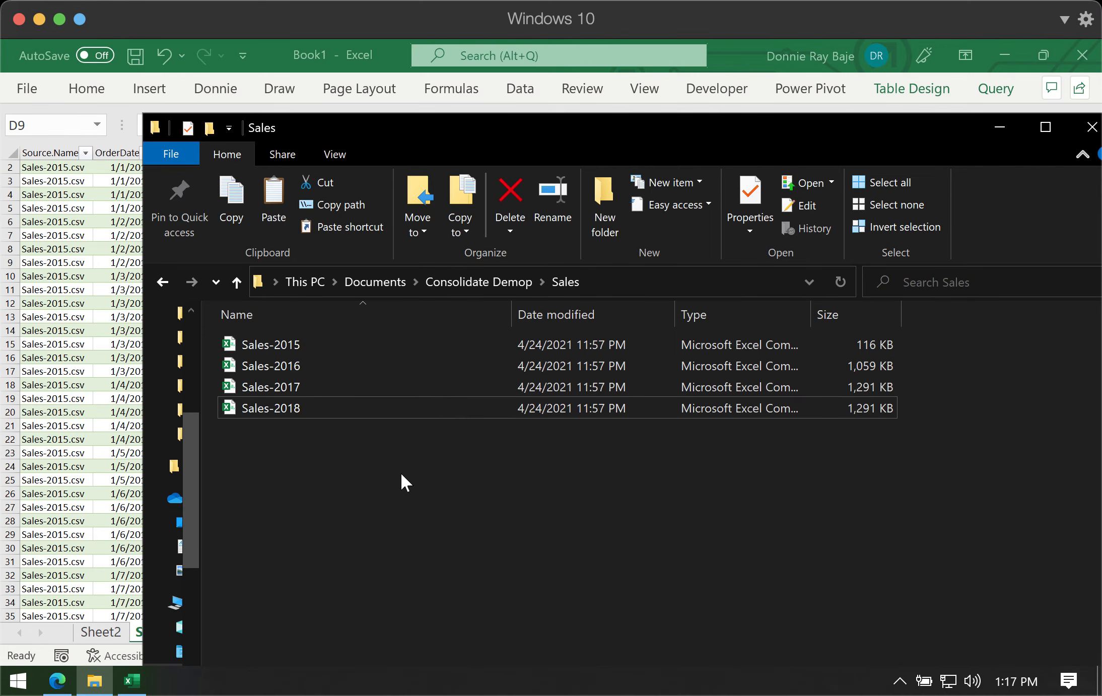
Switch back to Excel and refresh the Sales table from its source folder
left_click(106, 340)
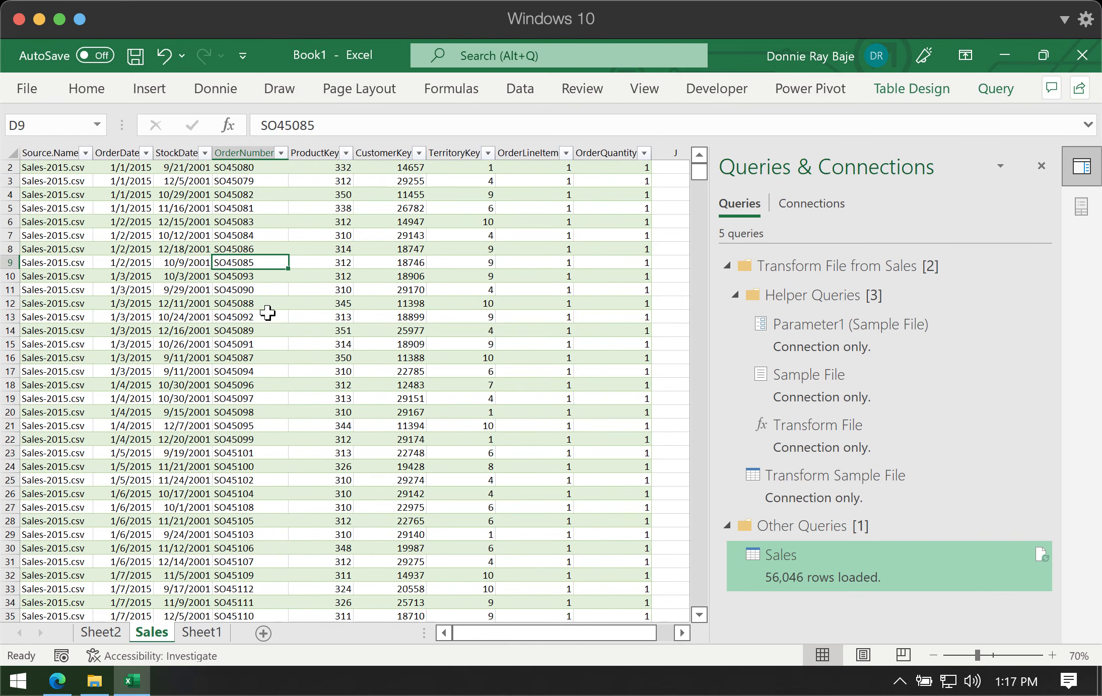
right_click(271, 266)
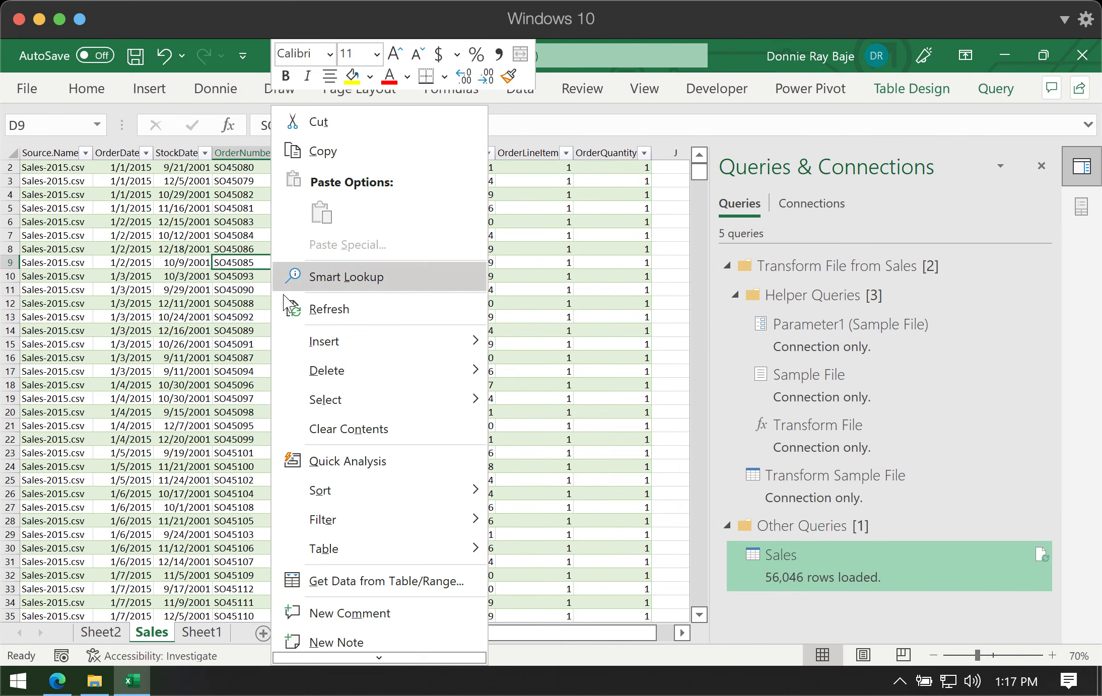
left_click(347, 323)
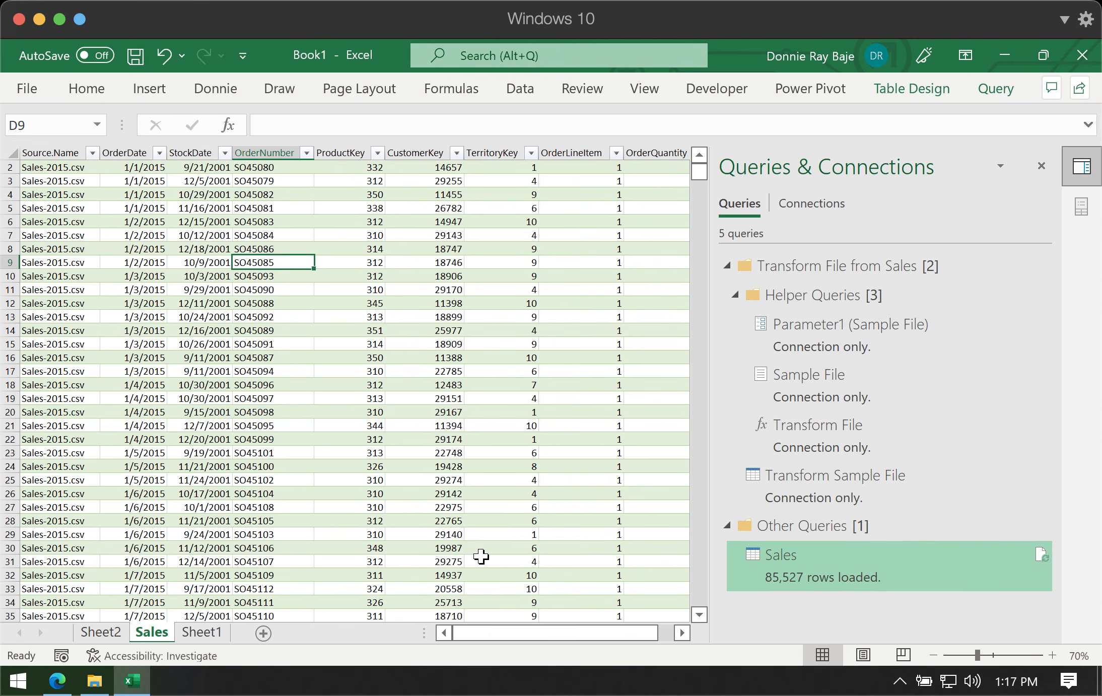
Check the Sales query's preview details and the source files listed in the Source.Name filter, leaving the filter unapplied
mouse_move(830, 584)
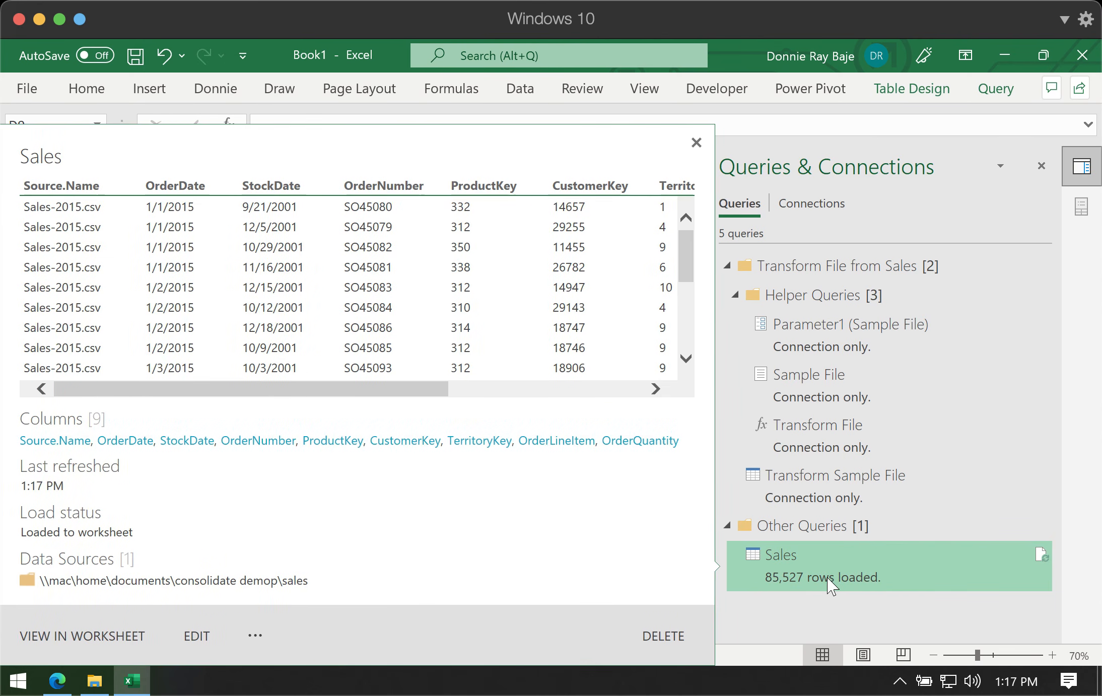
left_click(695, 143)
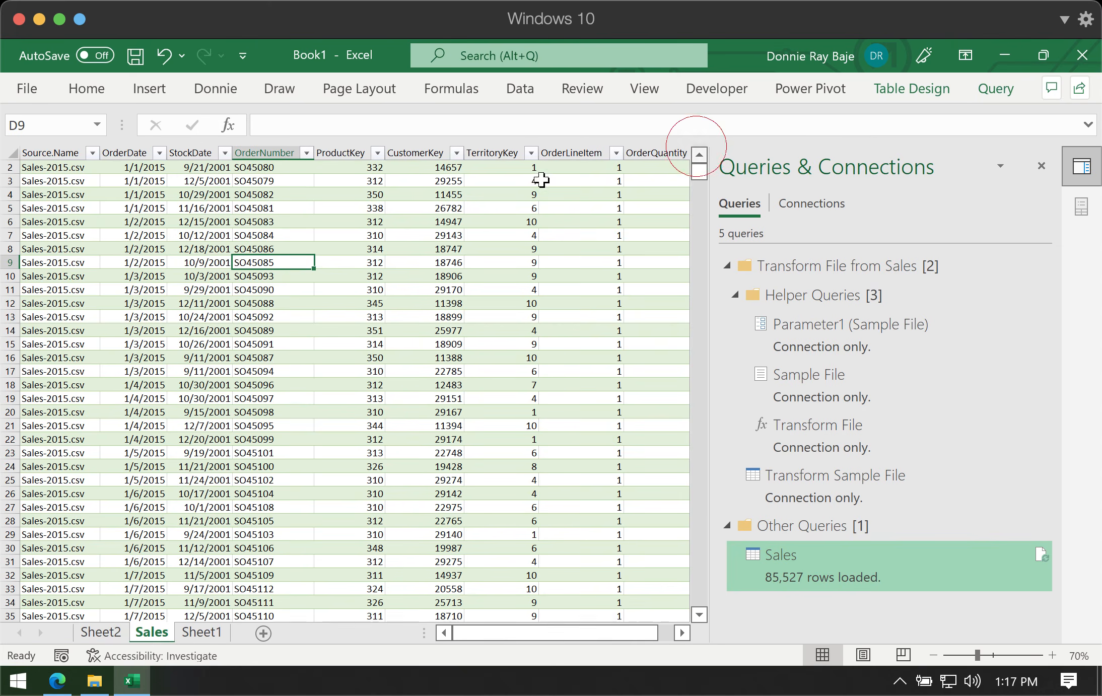
left_click(92, 153)
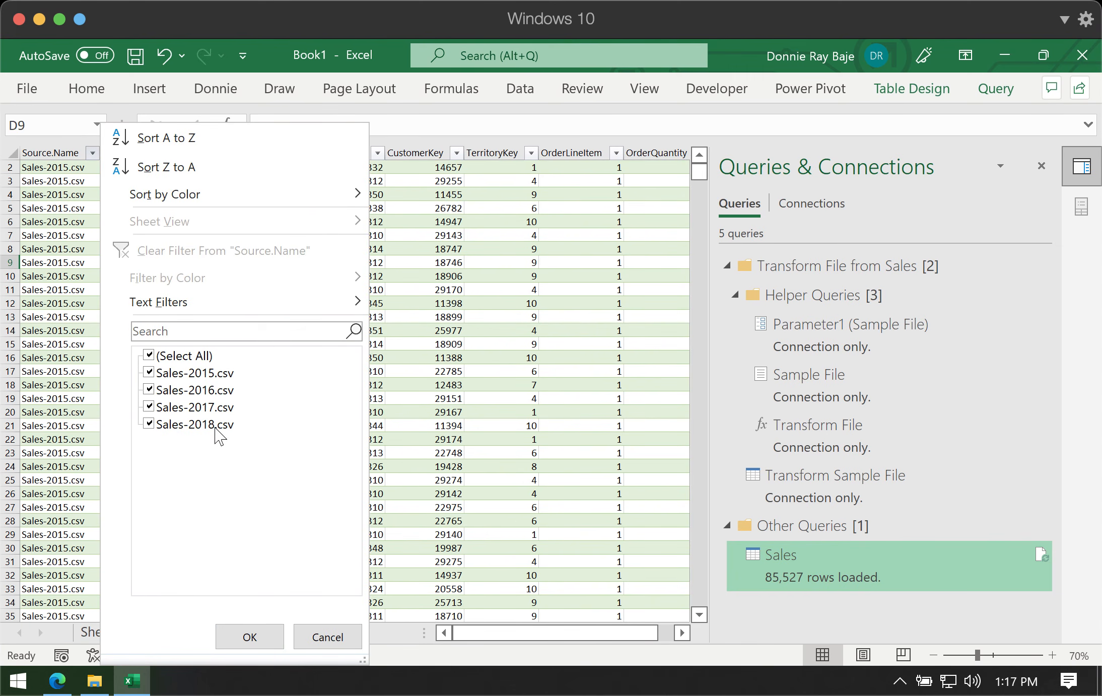
left_click(343, 636)
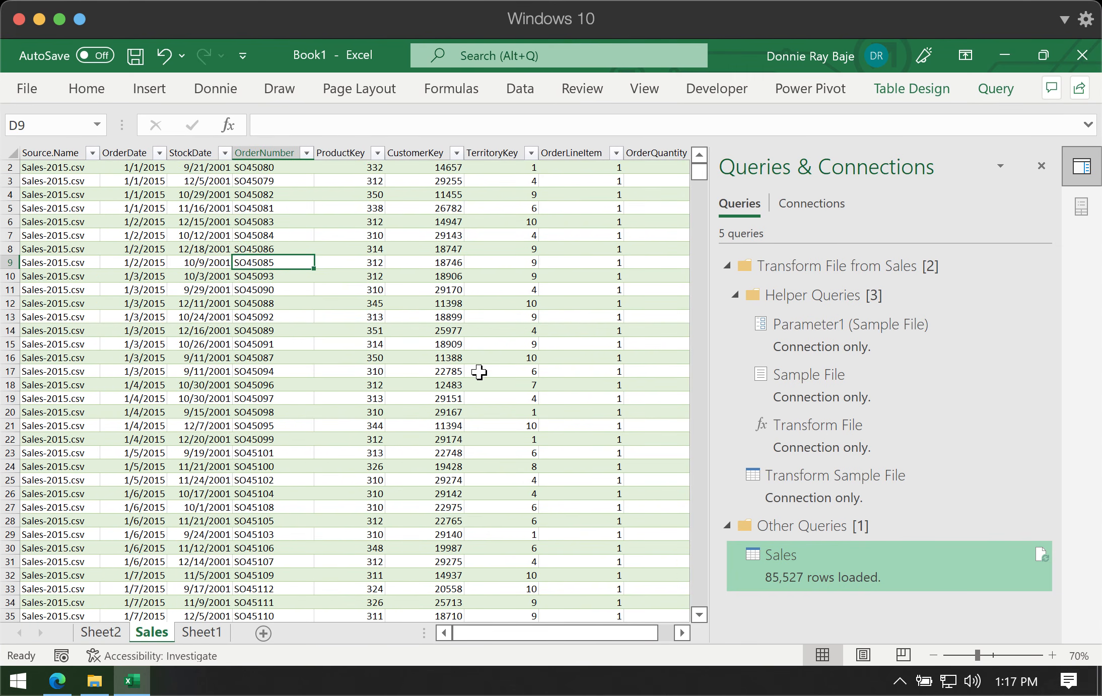
left_click(479, 372)
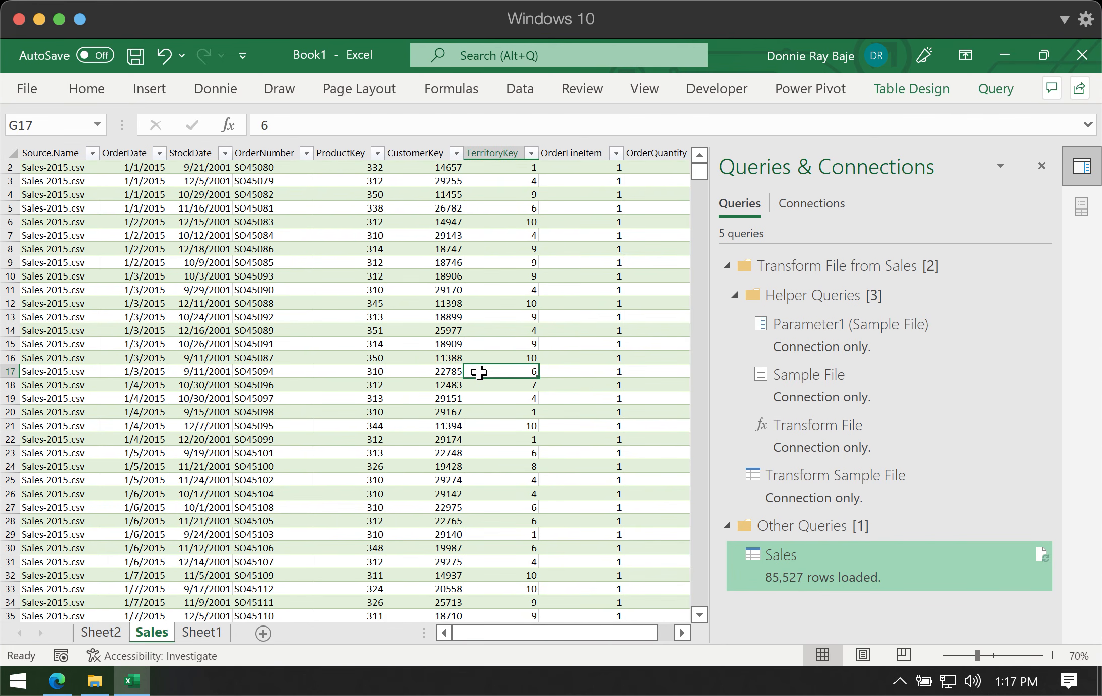